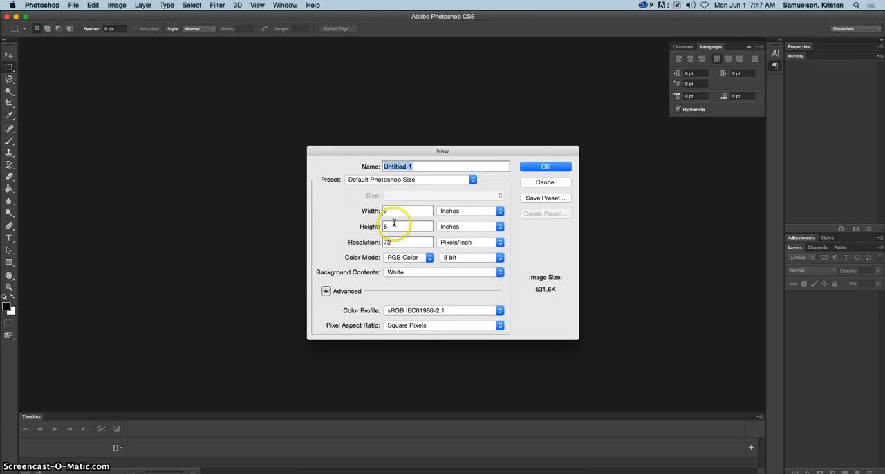
Create a new document at the default 7 × 5 inch, 72 pixels/inch size and add the text "kas" to the canvas.
{"action": "left_click", "coordinate": [545, 167]}
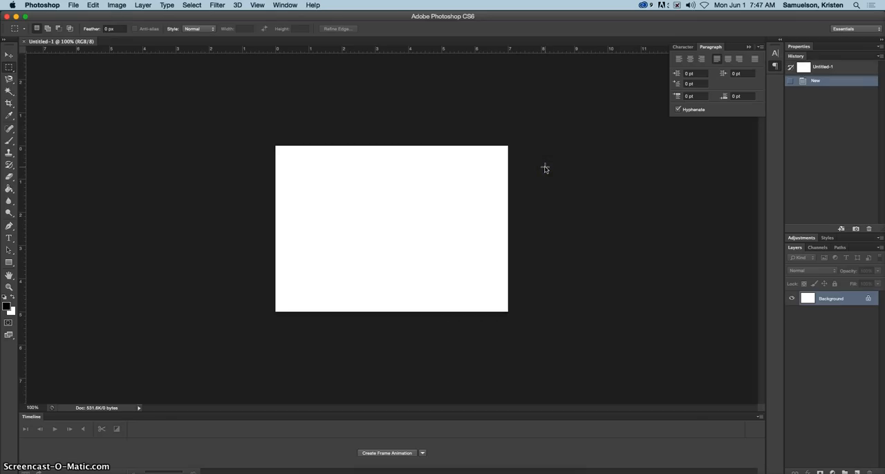
{"action": "left_click", "coordinate": [9, 238]}
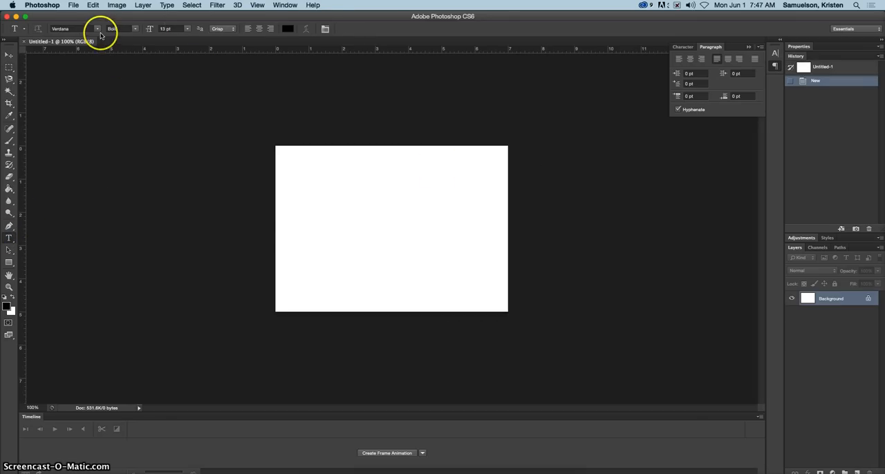
{"action": "left_click", "coordinate": [326, 217]}
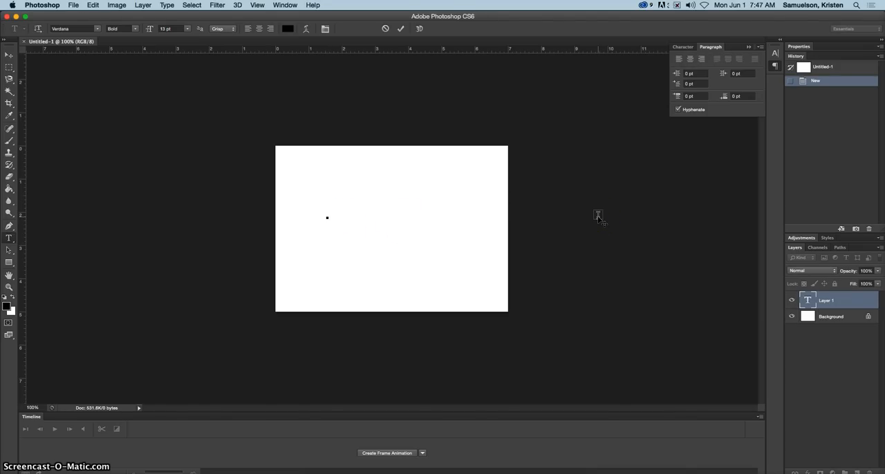
{"action": "type", "text": "kas"}
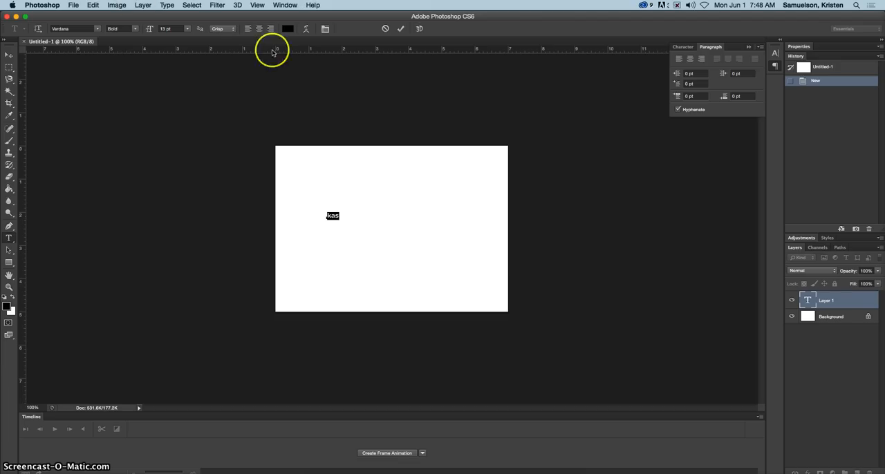
Change the font family of the selected "kas" text to Impact.
{"action": "left_click", "coordinate": [683, 46]}
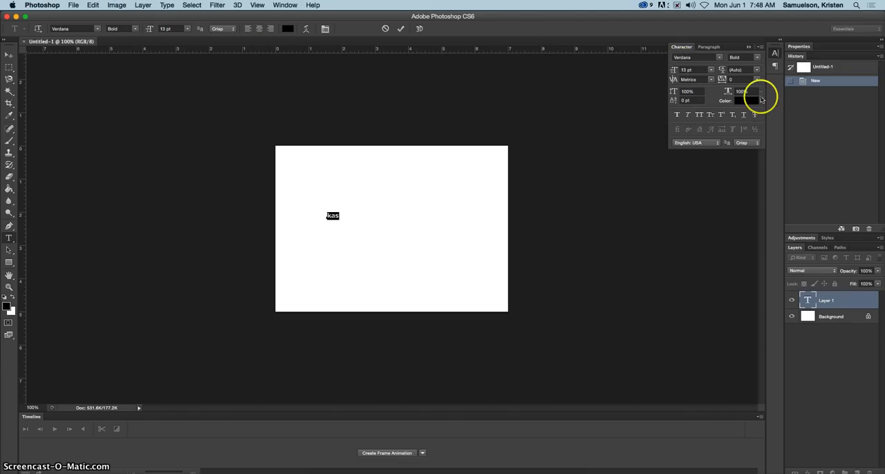
{"action": "left_click", "coordinate": [706, 57]}
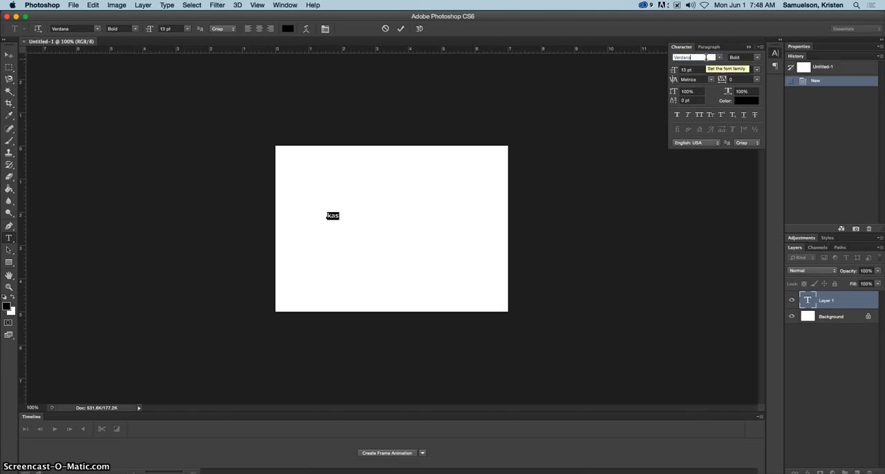
{"action": "type", "text": "Impact"}
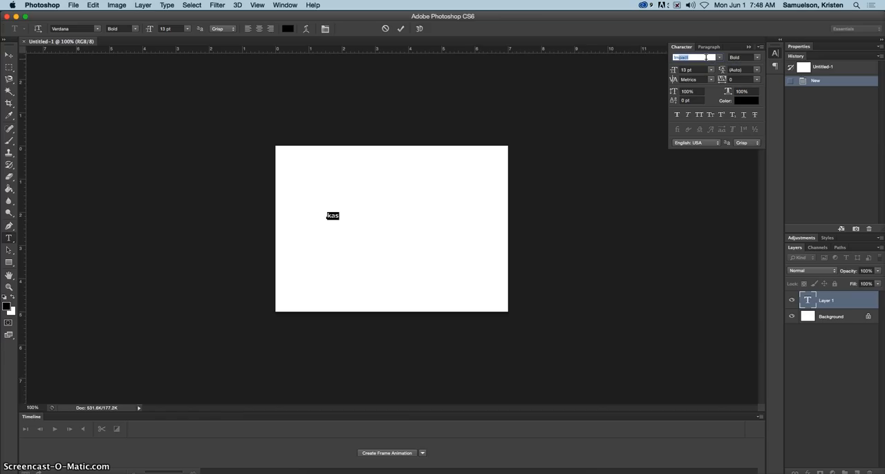
{"action": "key", "text": "Return"}
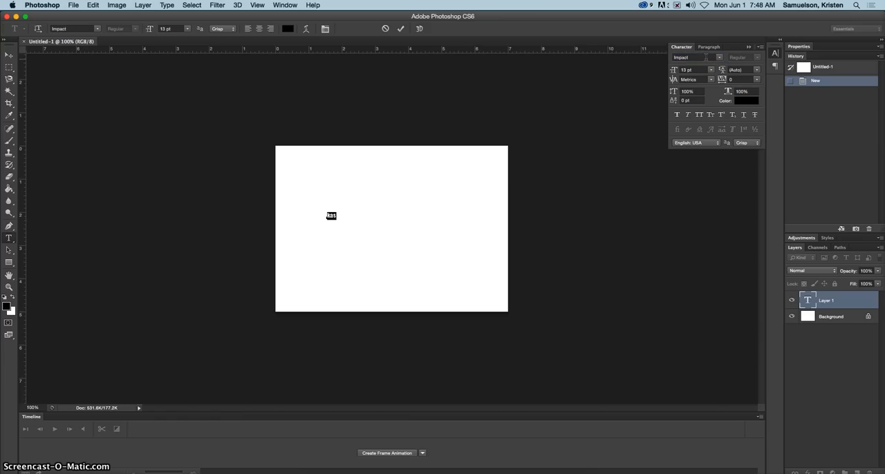
Set the size of the "kas" text to 200 pt and move the text down so it fits inside the canvas.
{"action": "left_click", "coordinate": [685, 69]}
{"action": "double_click", "coordinate": [683, 70]}
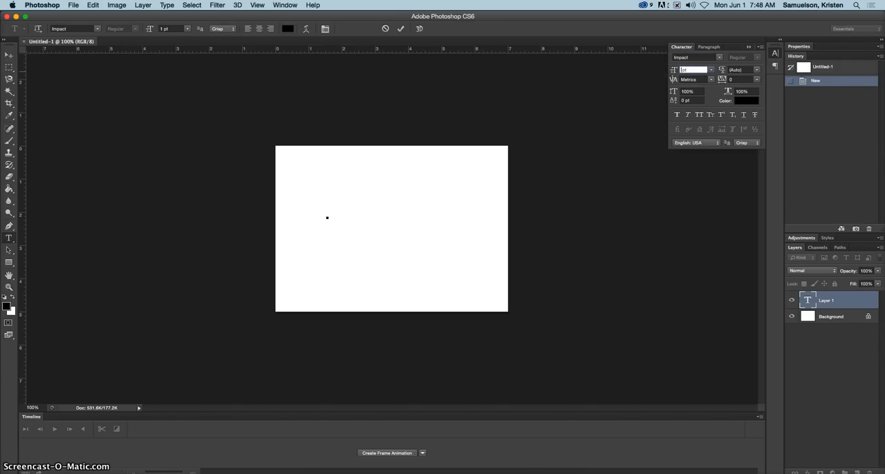
{"action": "type", "text": "100"}
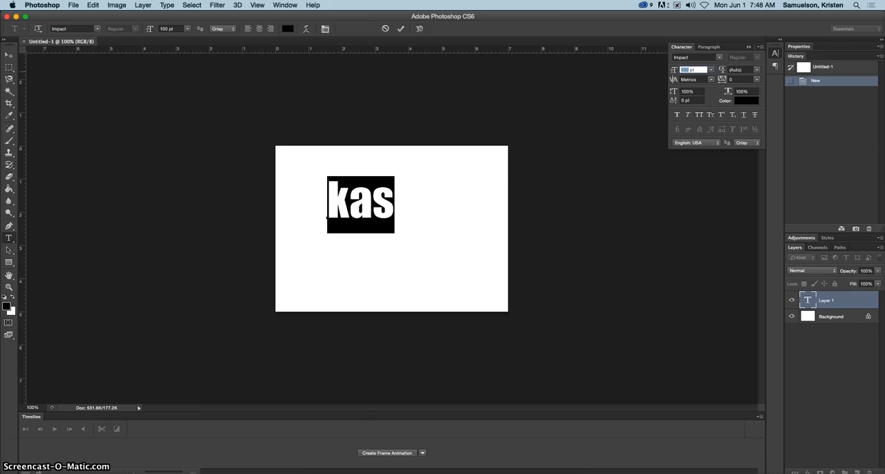
{"action": "left_click", "coordinate": [688, 70]}
{"action": "type", "text": "200"}
{"action": "key", "text": "Return"}
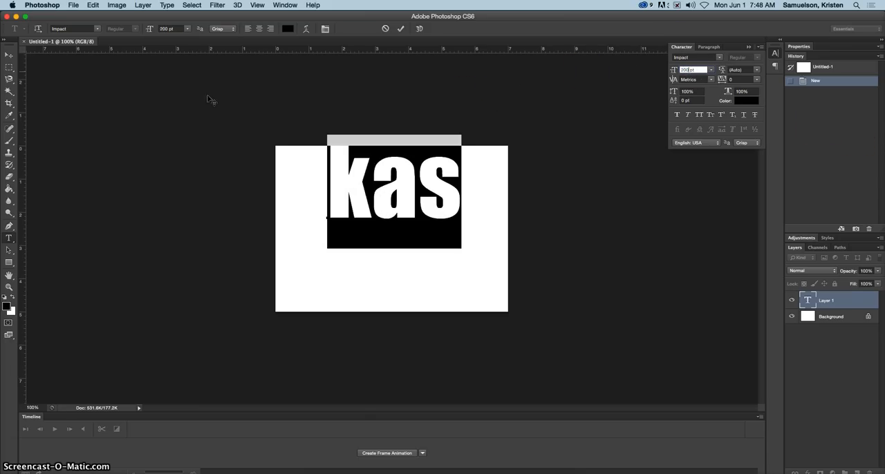
{"action": "left_click", "coordinate": [11, 56]}
{"action": "left_click_drag", "start_coordinate": [408, 206], "coordinate": [406, 236]}
Set the text size to 250 pt and move the enlarged text down and left to centre it on the canvas.
{"action": "left_click", "coordinate": [685, 70]}
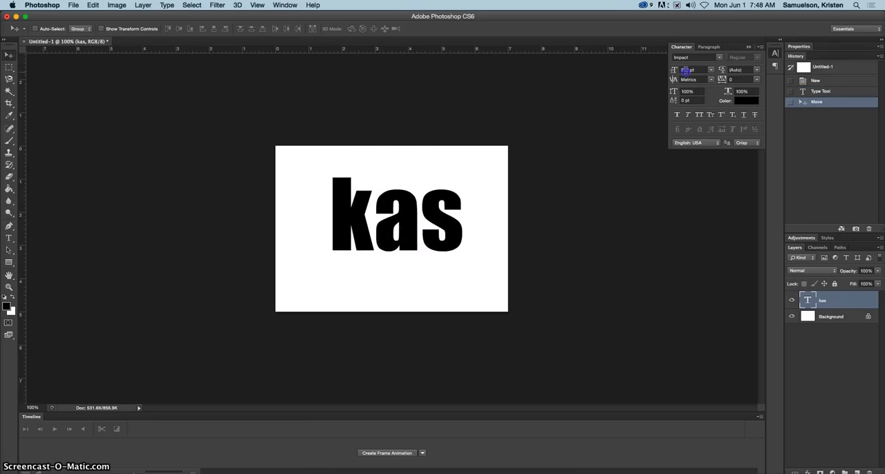
{"action": "type", "text": "250"}
{"action": "key", "text": "Return"}
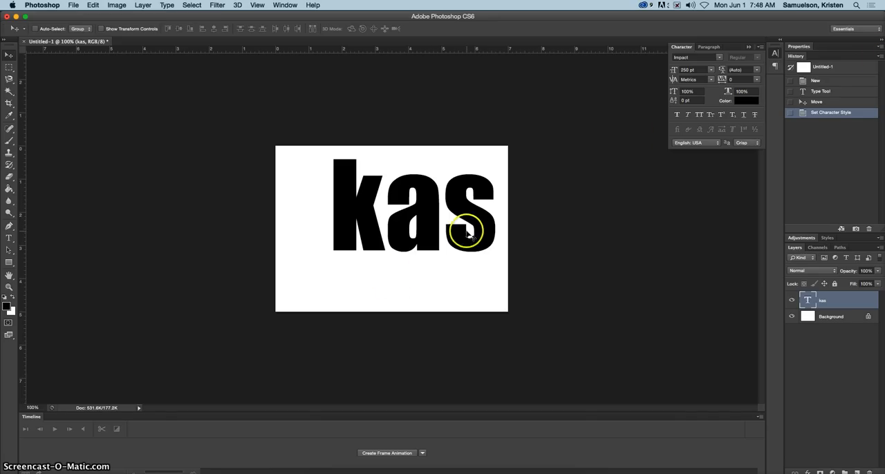
{"action": "left_click_drag", "start_coordinate": [480, 238], "coordinate": [467, 256]}
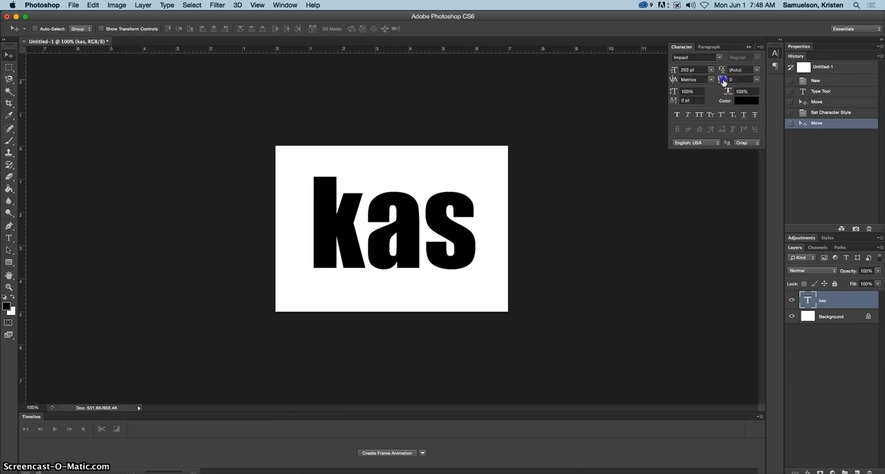
Try wider letter tracking on the "kas" text with values of 180 and 100.
{"action": "left_click_drag", "start_coordinate": [728, 82], "coordinate": [726, 81]}
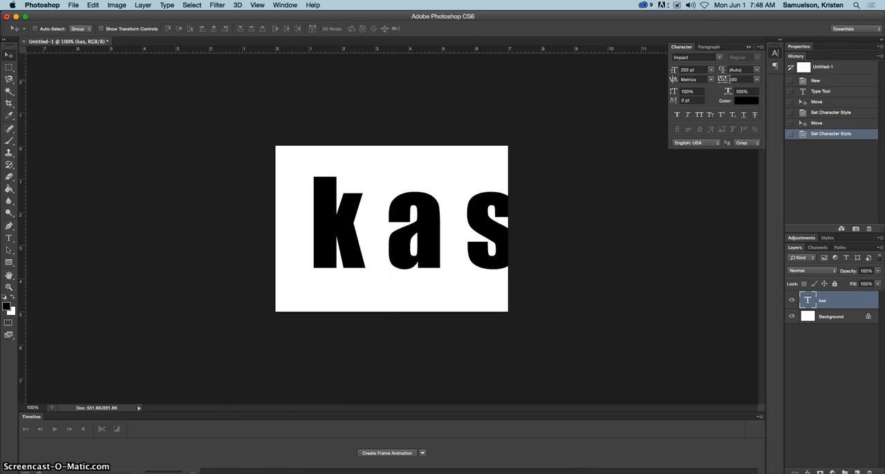
{"action": "left_click", "coordinate": [730, 80]}
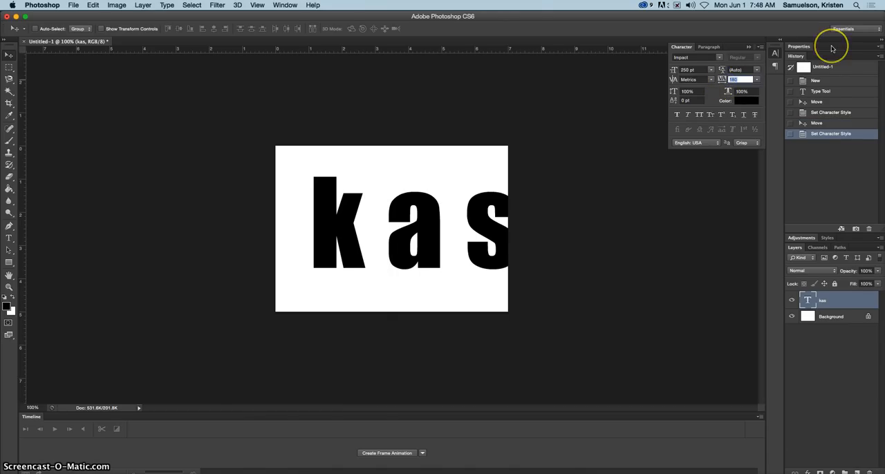
{"action": "type", "text": "100"}
{"action": "key", "text": "Return"}
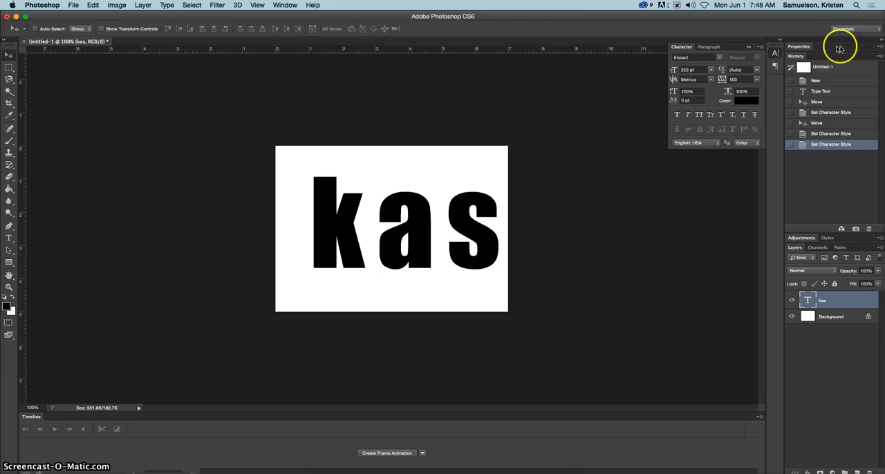
Set the tracking of the "kas" text to 75 and shift the text slightly left to centre it.
{"action": "left_click", "coordinate": [734, 78]}
{"action": "type", "text": "75"}
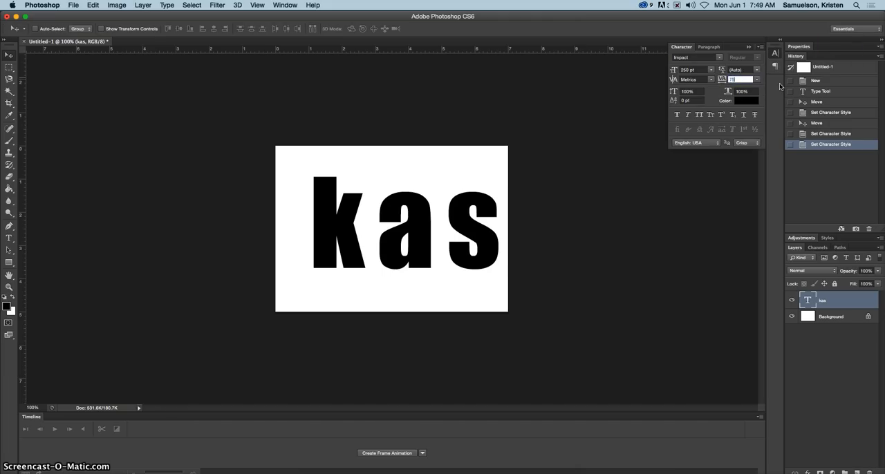
{"action": "key", "text": "Return"}
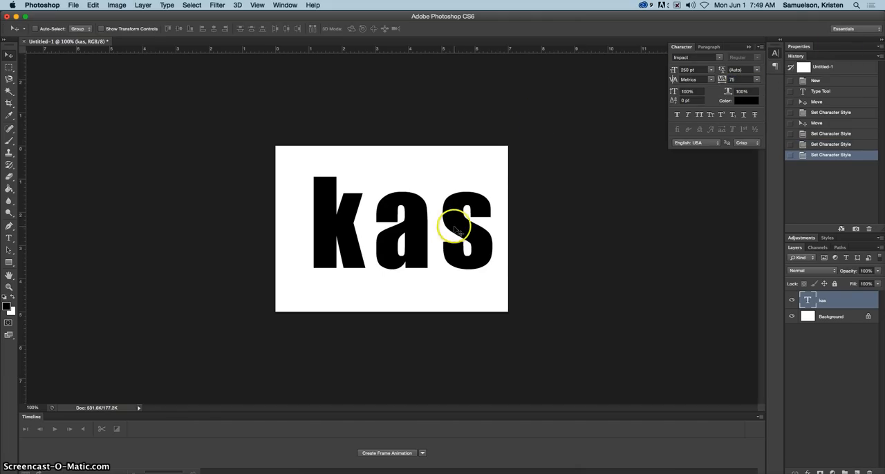
{"action": "left_click_drag", "start_coordinate": [458, 217], "coordinate": [452, 219]}
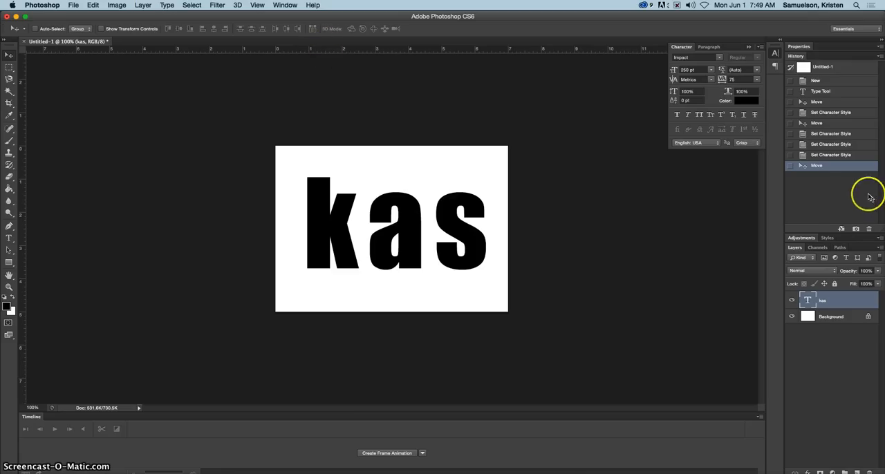
Recolor all of the "kas" text to purple #b015f1 and commit the text edit.
{"action": "double_click", "coordinate": [808, 300]}
{"action": "left_click", "coordinate": [289, 27]}
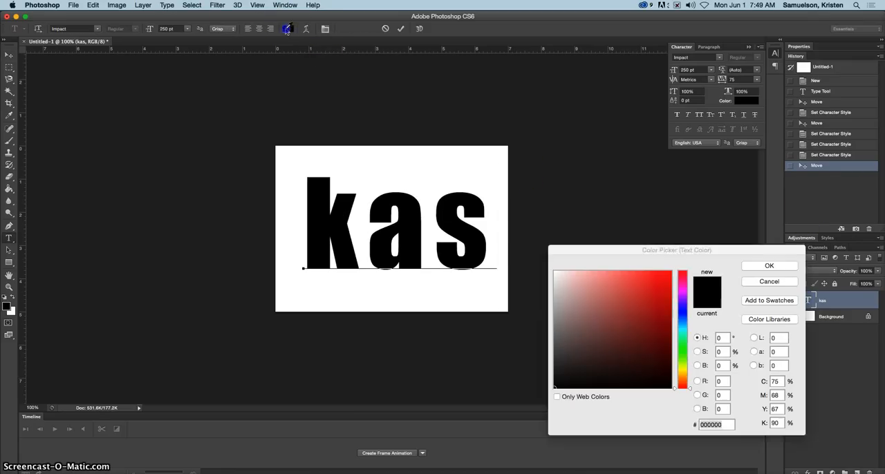
{"action": "left_click_drag", "start_coordinate": [688, 310], "coordinate": [685, 297]}
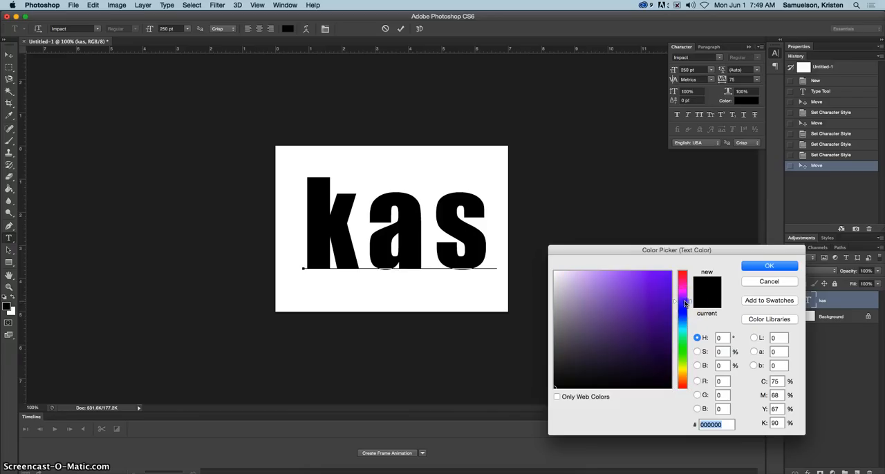
{"action": "left_click", "coordinate": [661, 276]}
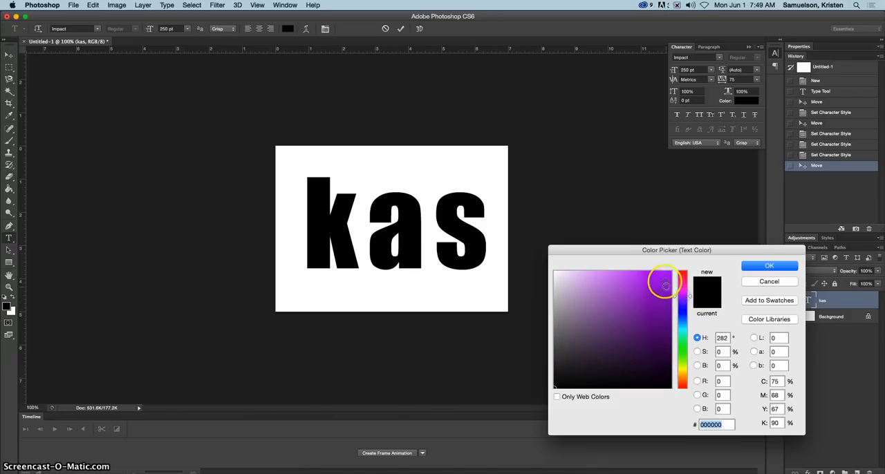
{"action": "left_click", "coordinate": [768, 266]}
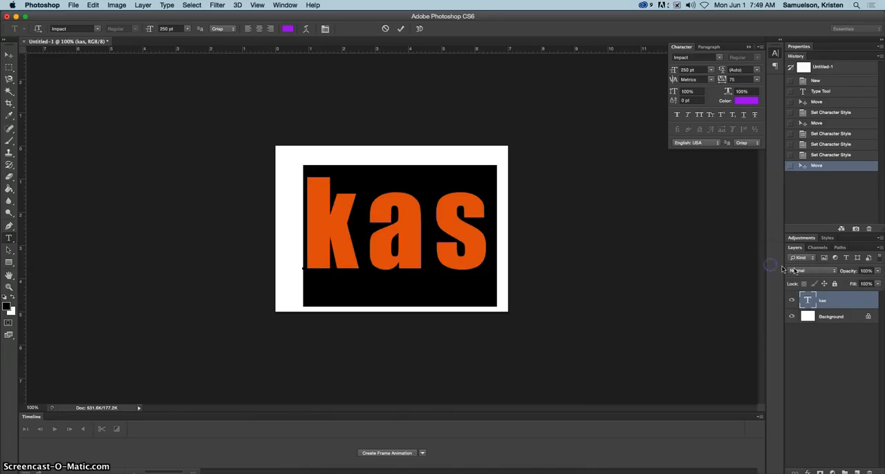
{"action": "left_click", "coordinate": [9, 54]}
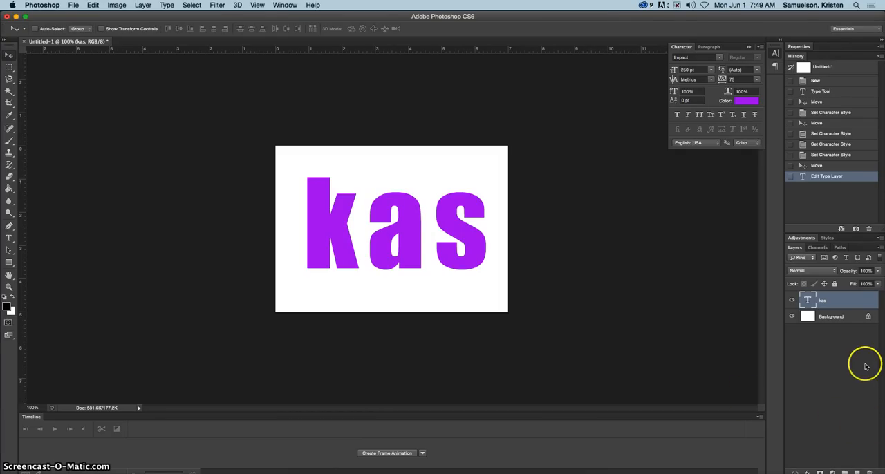
Rasterize the "kas" type layer and duplicate the rasterized layer.
{"action": "right_click", "coordinate": [853, 303]}
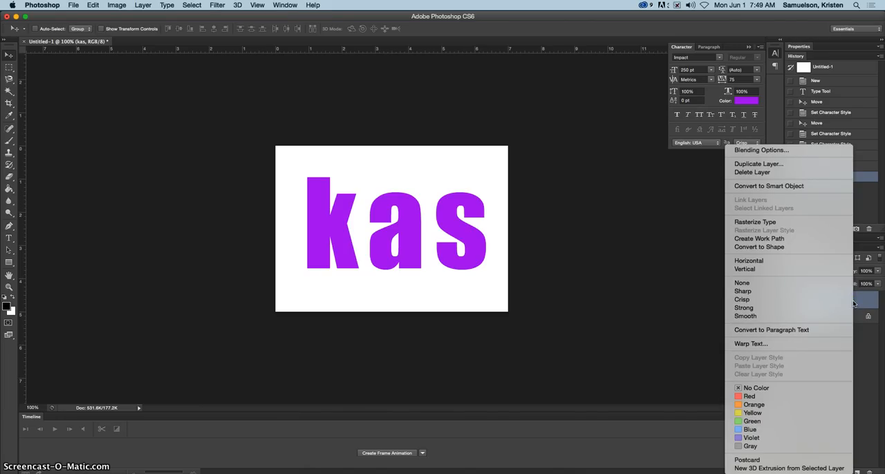
{"action": "left_click", "coordinate": [781, 226]}
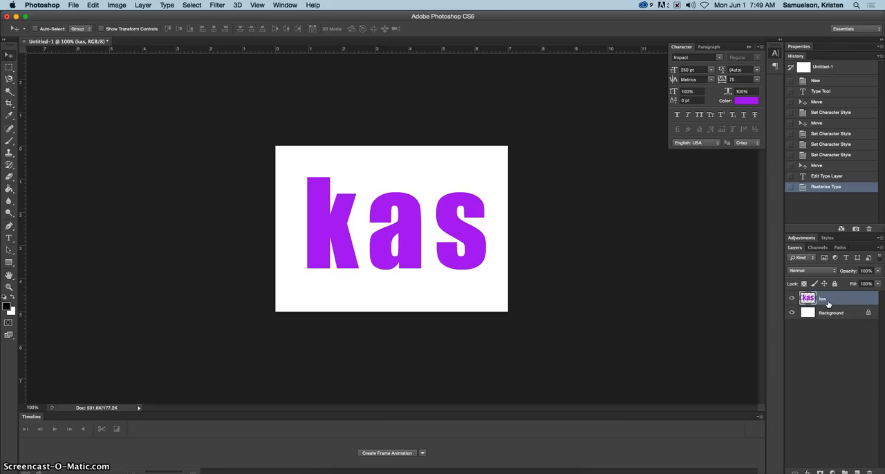
{"action": "left_click_drag", "start_coordinate": [828, 304], "coordinate": [469, 222]}
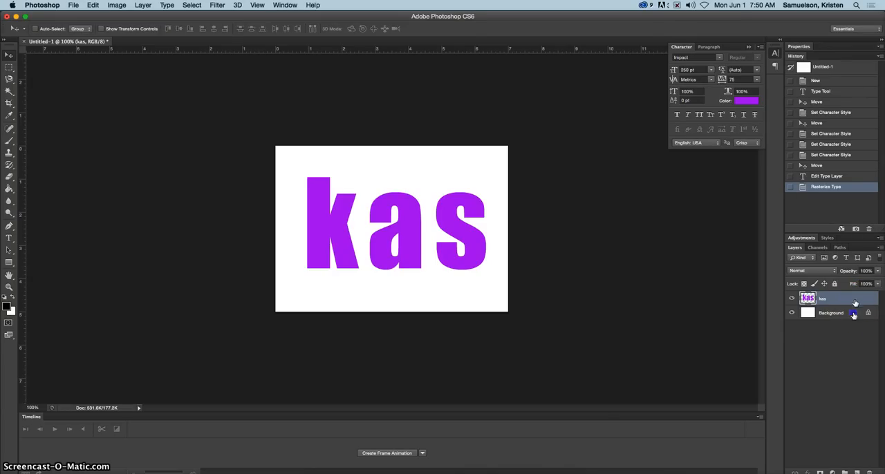
{"action": "left_click_drag", "start_coordinate": [861, 300], "coordinate": [855, 471]}
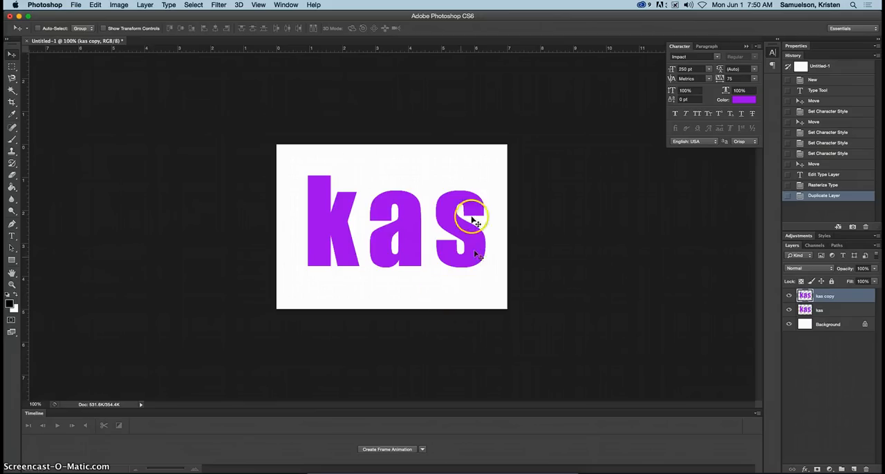
Start Puppet Warp on the "kas copy" layer and pin the top corners of the k's stem, undoing trial pin placement and movement.
{"action": "left_click", "coordinate": [92, 7]}
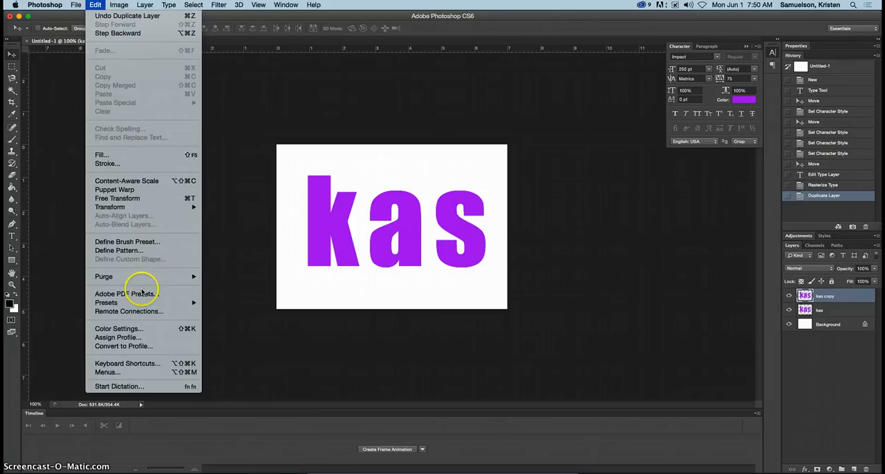
{"action": "left_click", "coordinate": [124, 190]}
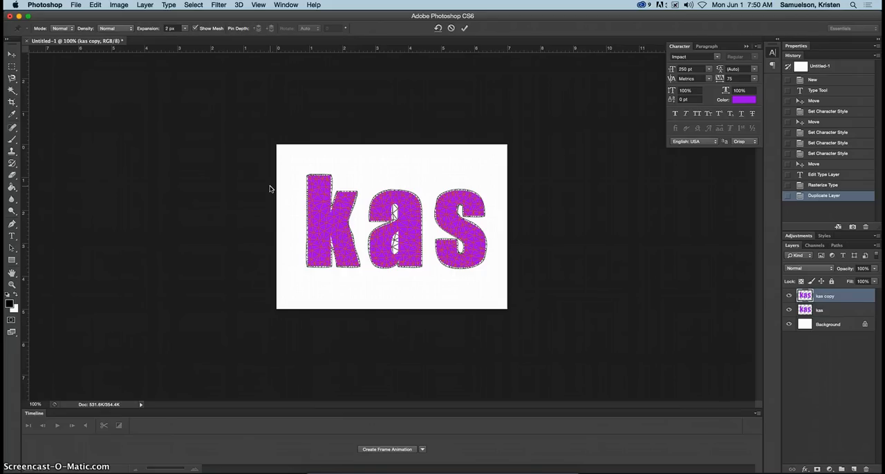
{"action": "left_click", "coordinate": [311, 189]}
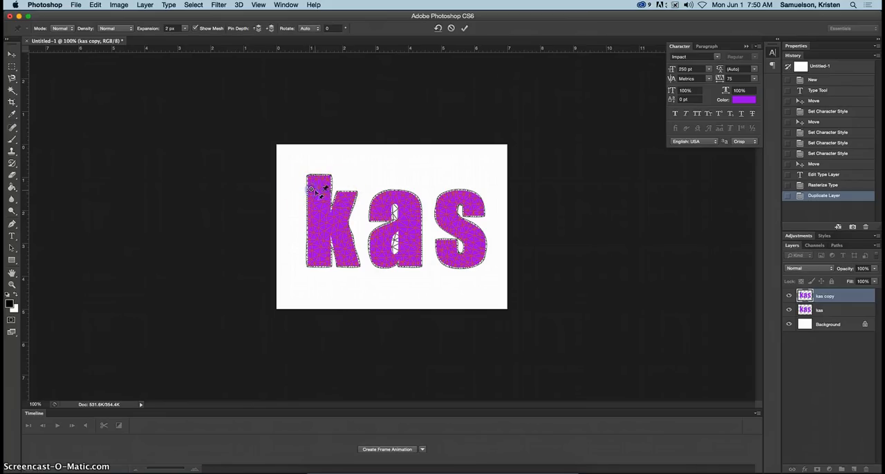
{"action": "key", "text": "super+z"}
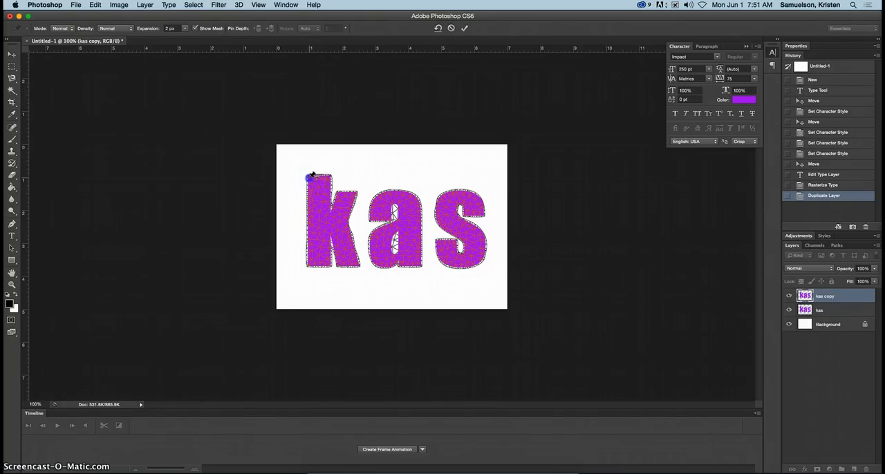
{"action": "left_click", "coordinate": [310, 178]}
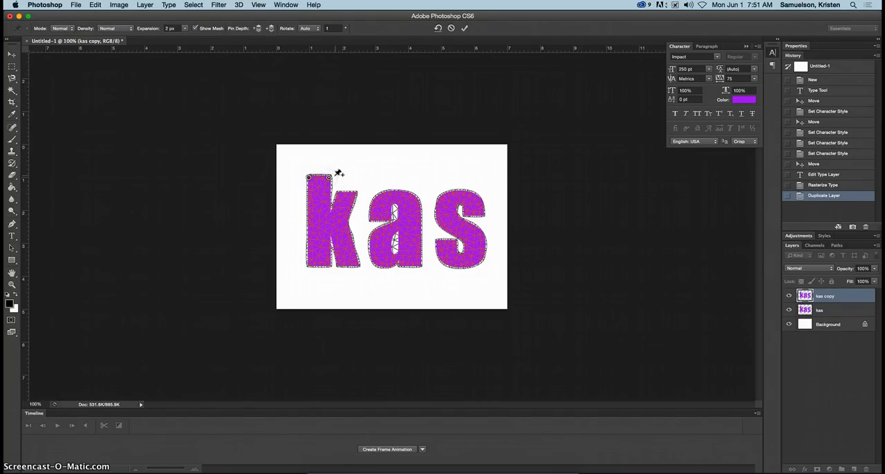
{"action": "mouse_move", "coordinate": [330, 181]}
{"action": "left_mouse_down"}
{"action": "mouse_move", "coordinate": [339, 165]}
{"action": "mouse_move", "coordinate": [317, 155]}
{"action": "mouse_move", "coordinate": [325, 167]}
{"action": "mouse_move", "coordinate": [317, 188]}
{"action": "left_mouse_up"}
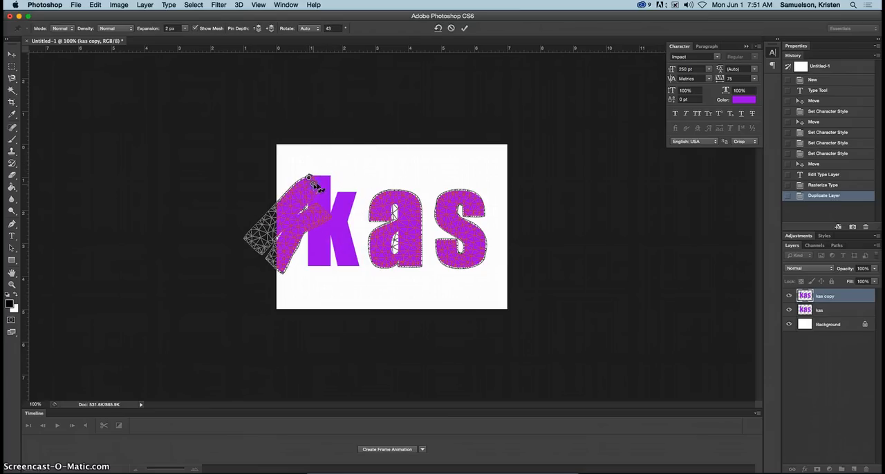
{"action": "key", "text": "super+z"}
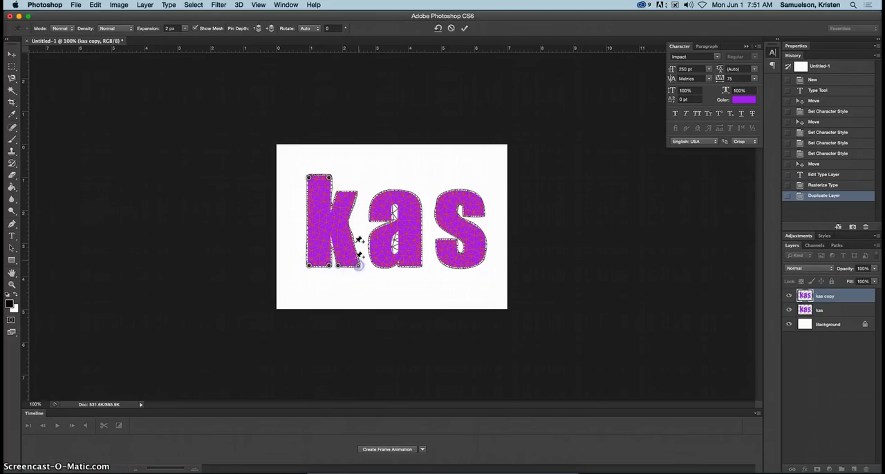
Pin the remaining corners of the k, then stretch the top of its stem upward and the foot of its leg downward.
{"action": "left_click", "coordinate": [355, 194]}
{"action": "left_click", "coordinate": [337, 193]}
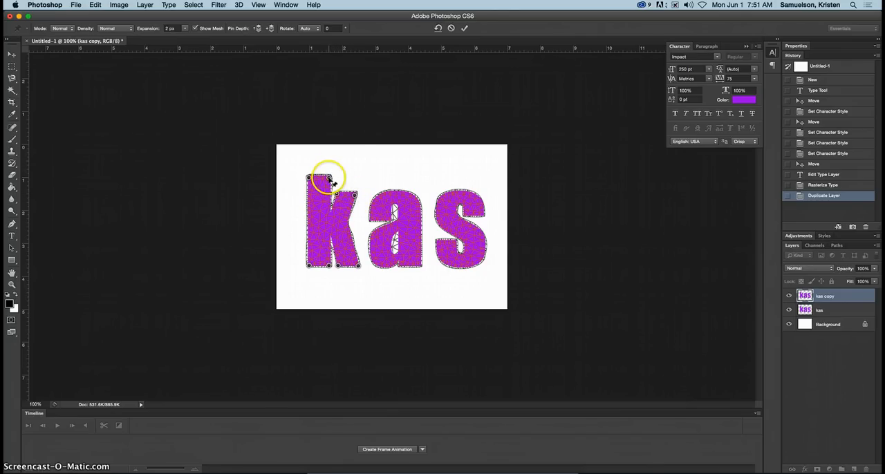
{"action": "left_click_drag", "start_coordinate": [332, 182], "coordinate": [309, 166]}
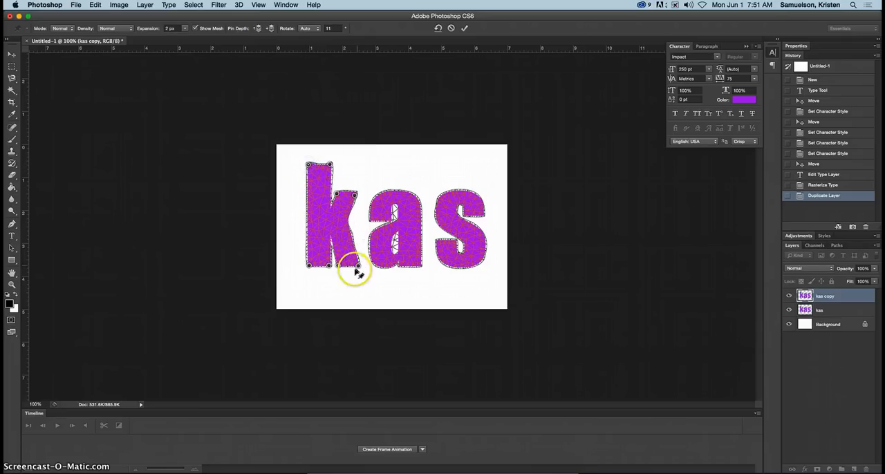
{"action": "left_click_drag", "start_coordinate": [339, 267], "coordinate": [360, 275]}
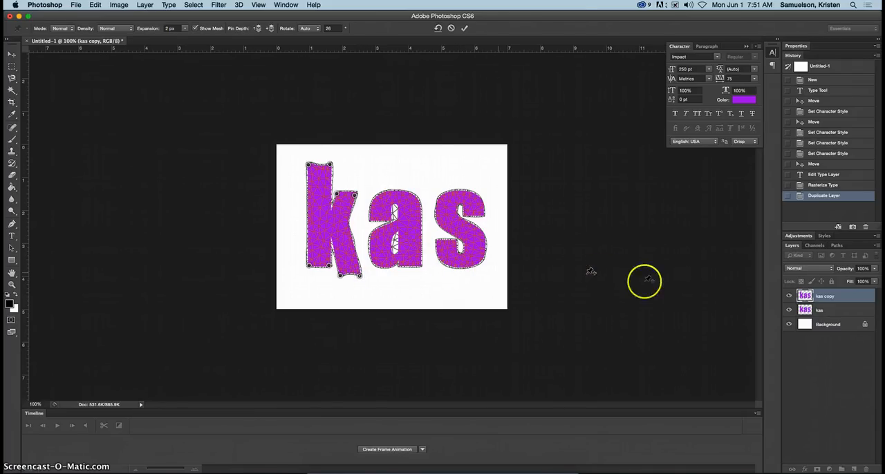
Pin the outline and lower opening of the a, then pull the opening's pins together to narrow it.
{"action": "left_click", "coordinate": [393, 207]}
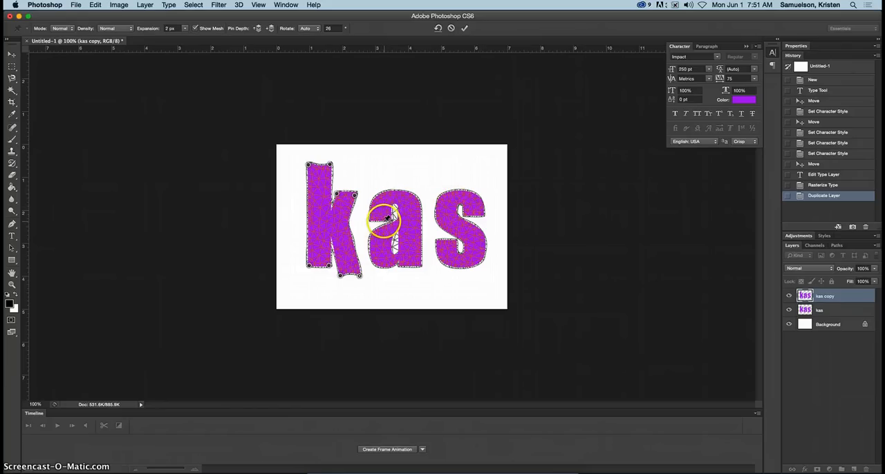
{"action": "left_click", "coordinate": [371, 220]}
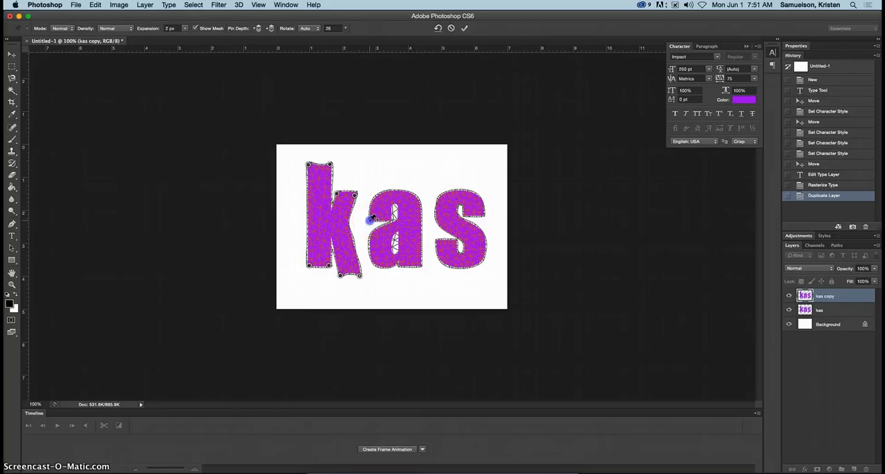
{"action": "left_click", "coordinate": [402, 266]}
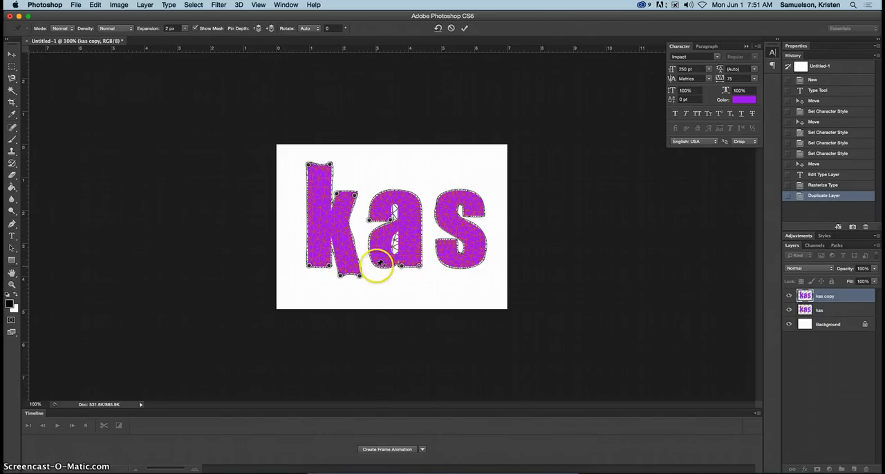
{"action": "left_click", "coordinate": [375, 266]}
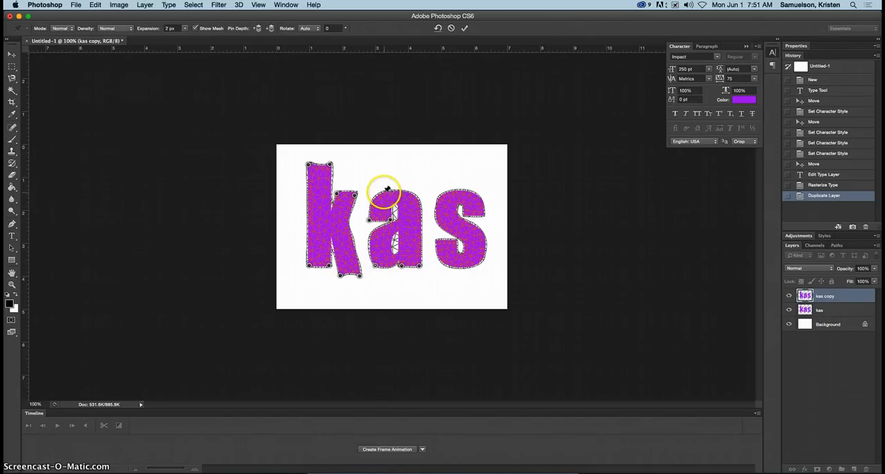
{"action": "left_click", "coordinate": [381, 191]}
{"action": "left_click", "coordinate": [413, 194]}
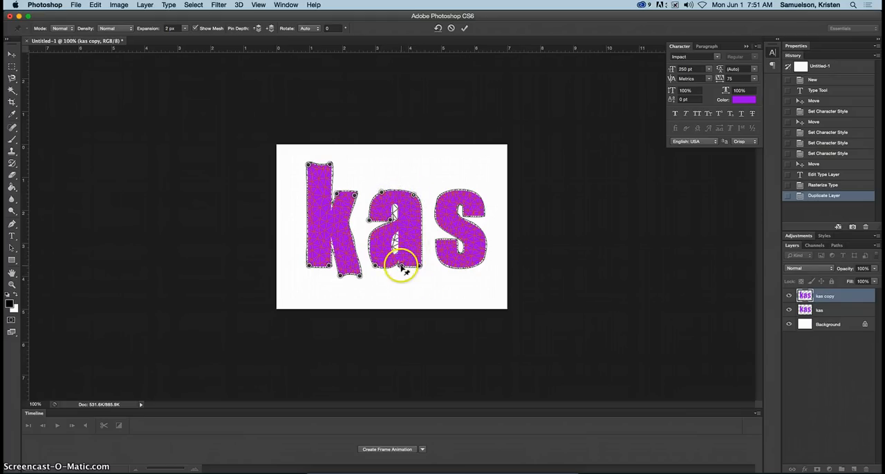
{"action": "left_click_drag", "start_coordinate": [401, 267], "coordinate": [401, 246]}
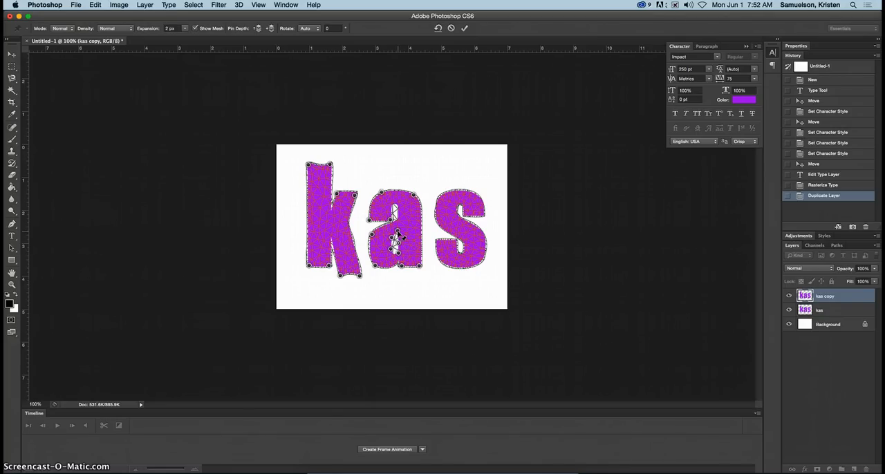
{"action": "mouse_move", "coordinate": [397, 232]}
{"action": "left_mouse_down"}
{"action": "mouse_move", "coordinate": [404, 245]}
{"action": "mouse_move", "coordinate": [395, 242]}
{"action": "left_mouse_up"}
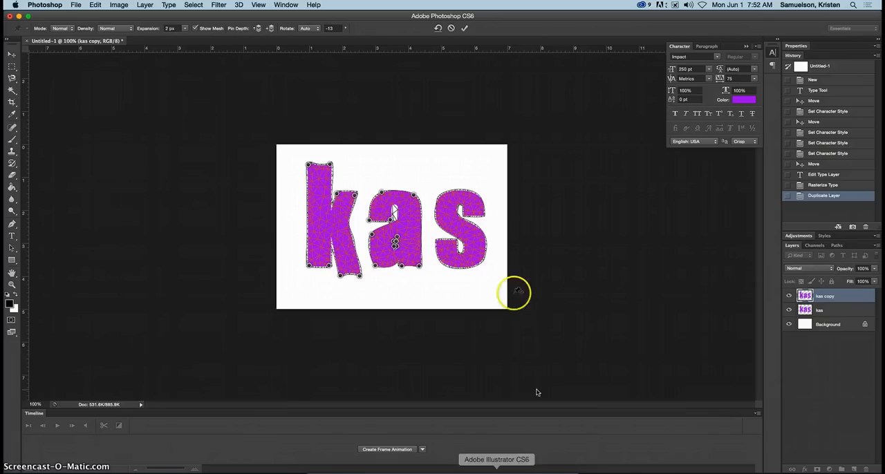
Pin the stroke ends of the s, pull its upper and lower tips outward into points, and apply the Puppet Warp.
{"action": "left_click", "coordinate": [436, 240]}
{"action": "left_click", "coordinate": [471, 206]}
{"action": "left_click_drag", "start_coordinate": [472, 205], "coordinate": [469, 211]}
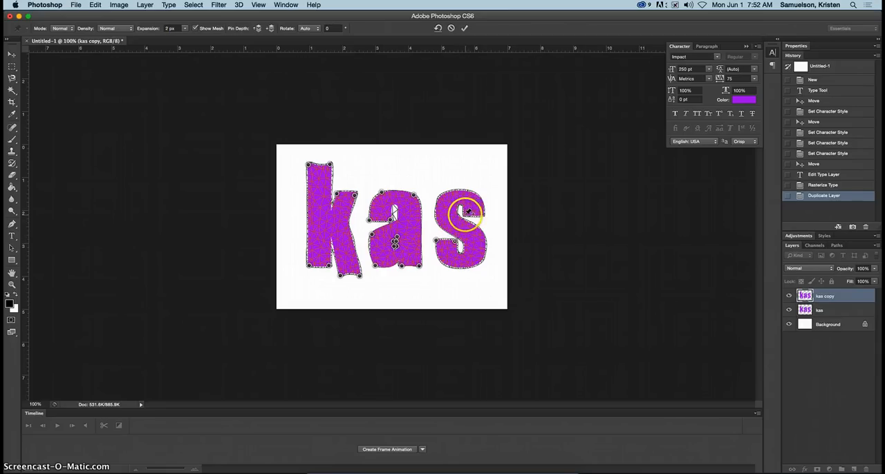
{"action": "left_click", "coordinate": [485, 209]}
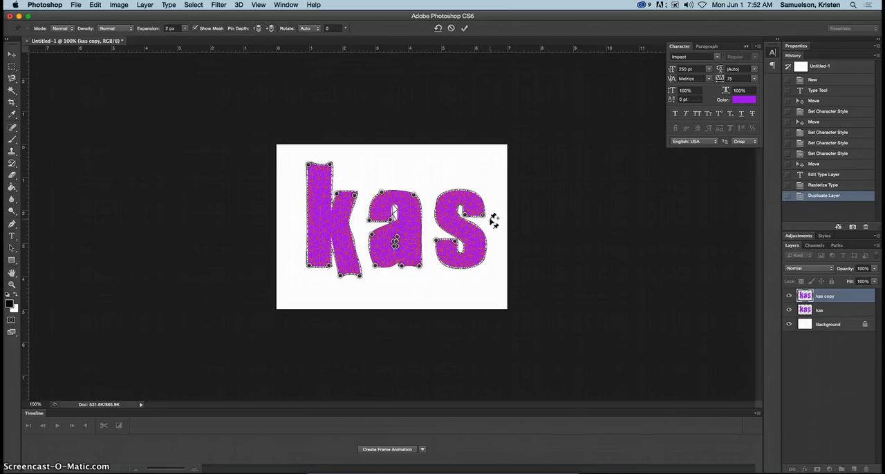
{"action": "left_click", "coordinate": [485, 218]}
{"action": "left_click_drag", "start_coordinate": [487, 218], "coordinate": [500, 208]}
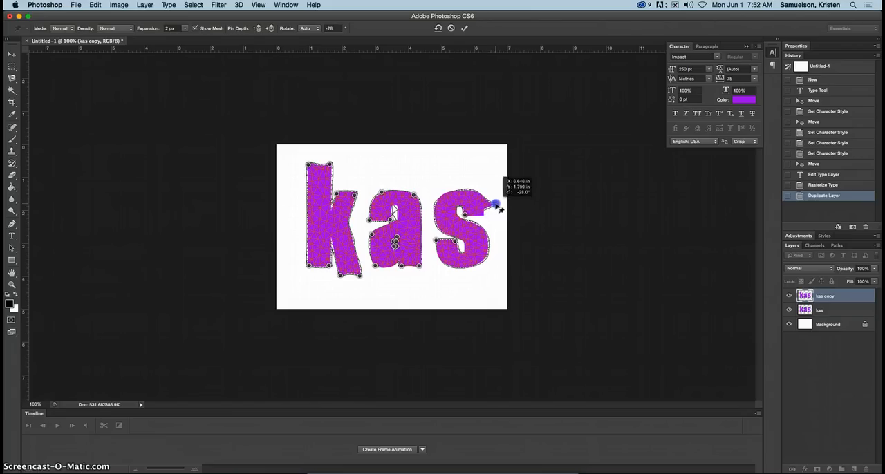
{"action": "left_click", "coordinate": [436, 241]}
{"action": "left_click_drag", "start_coordinate": [439, 243], "coordinate": [427, 248]}
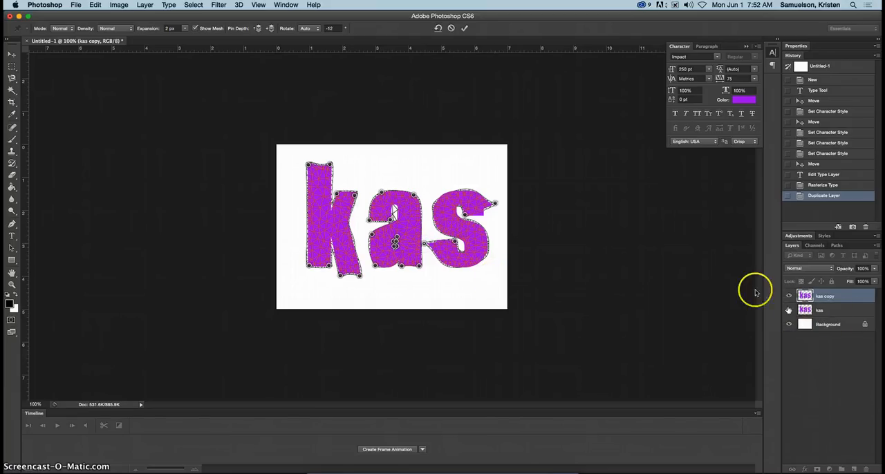
{"action": "left_click", "coordinate": [11, 55]}
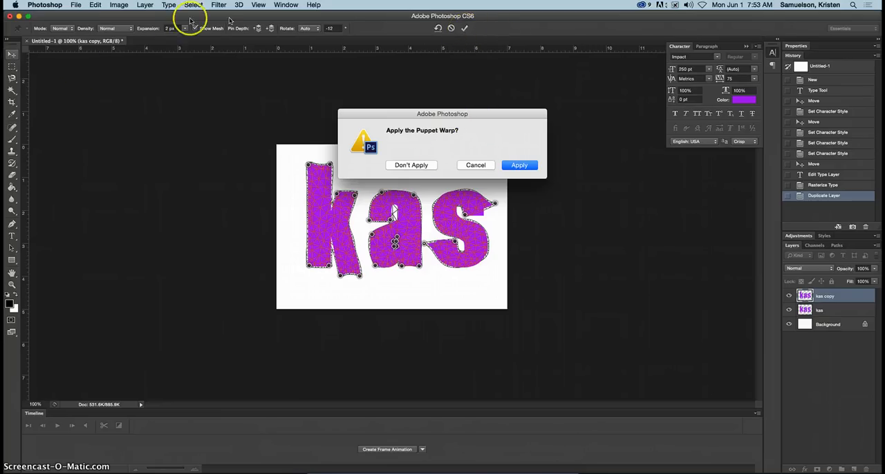
{"action": "left_click", "coordinate": [533, 165]}
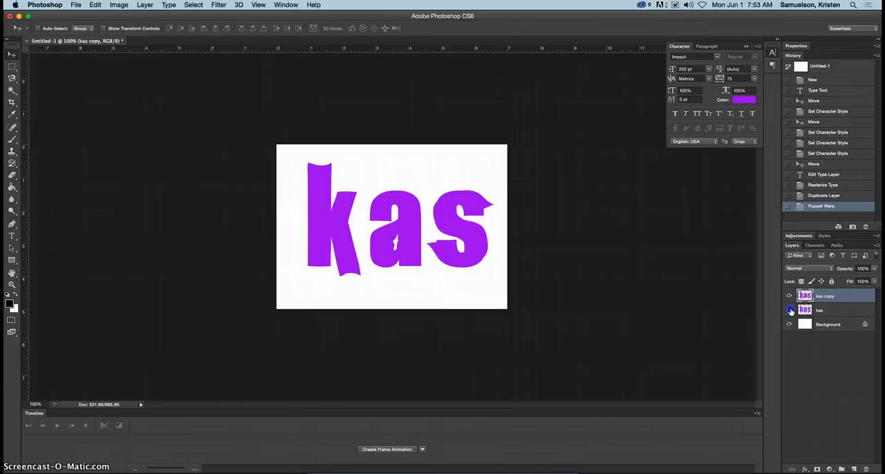
Toggle the visibility of the "kas" and "kas copy" layers to compare the original letters with the warped ones.
{"action": "left_click", "coordinate": [790, 311]}
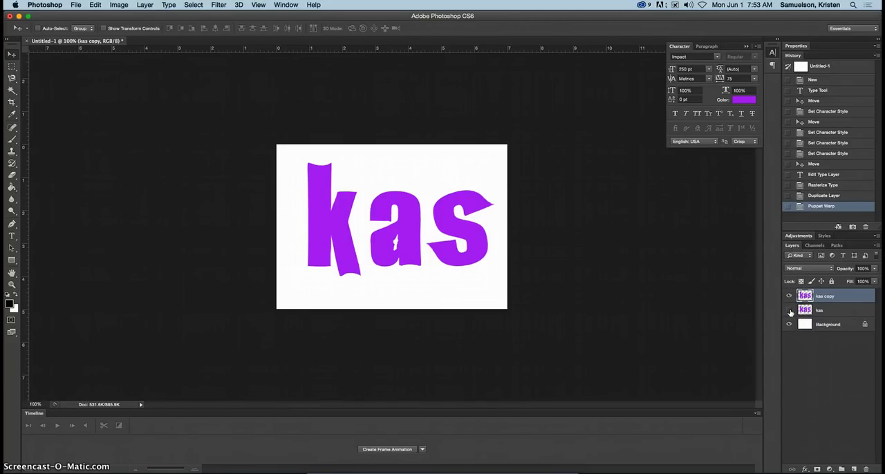
{"action": "left_click", "coordinate": [788, 296]}
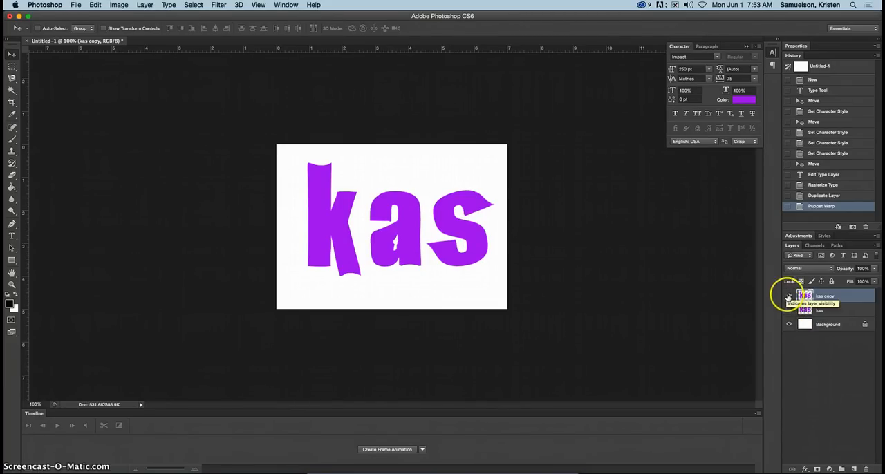
{"action": "left_click", "coordinate": [790, 310]}
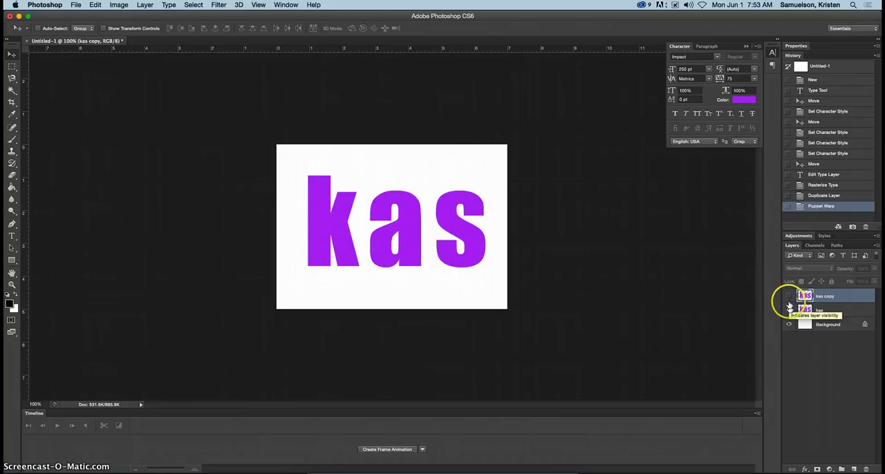
{"action": "left_click", "coordinate": [789, 296]}
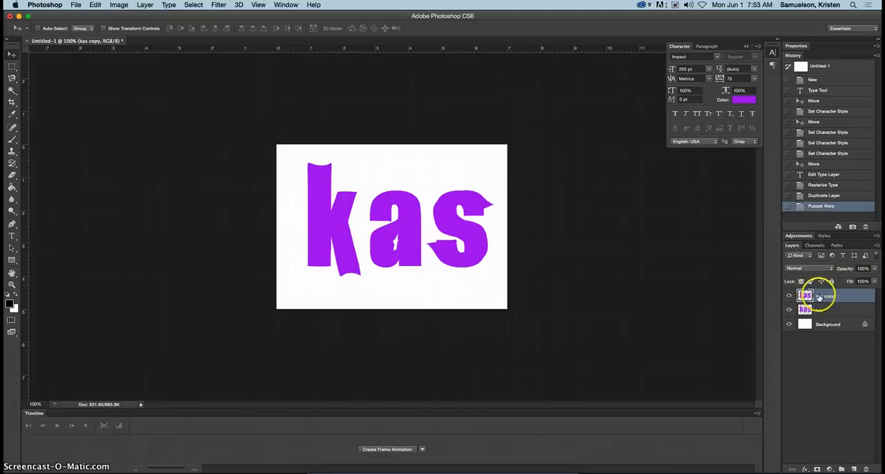
Duplicate the original "kas" layer and move the duplicate above the warped "kas copy" layer.
{"action": "left_click", "coordinate": [827, 313]}
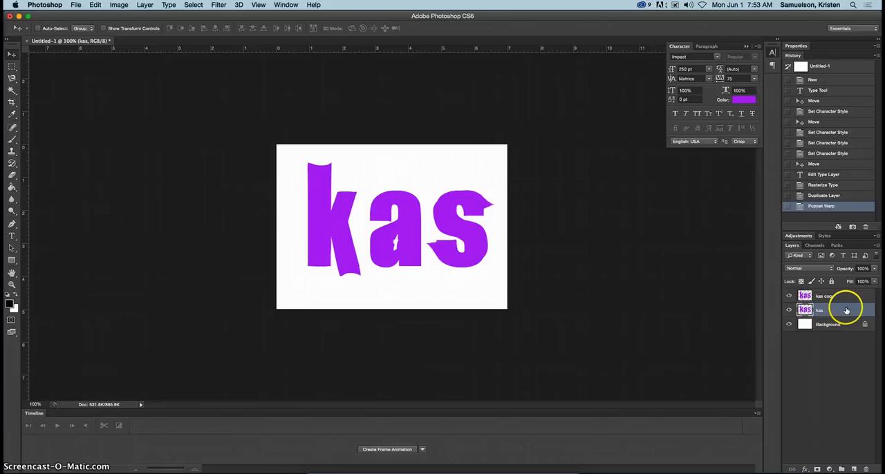
{"action": "left_click_drag", "start_coordinate": [848, 309], "coordinate": [853, 469]}
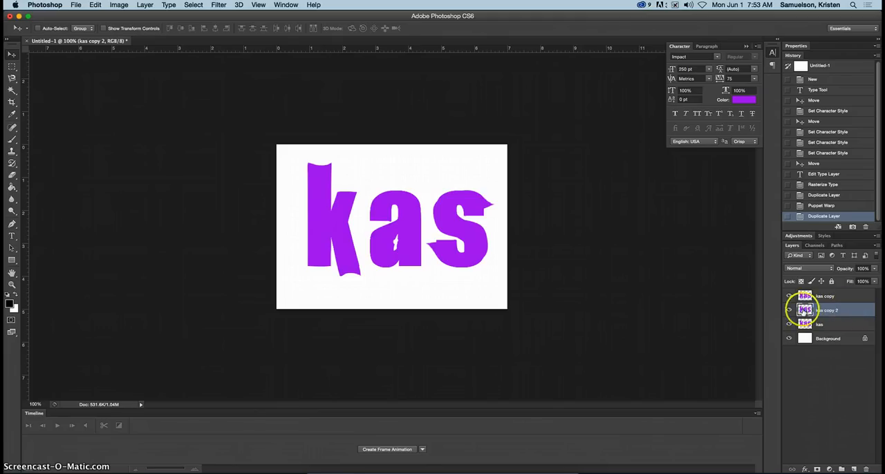
{"action": "left_click_drag", "start_coordinate": [805, 311], "coordinate": [823, 296]}
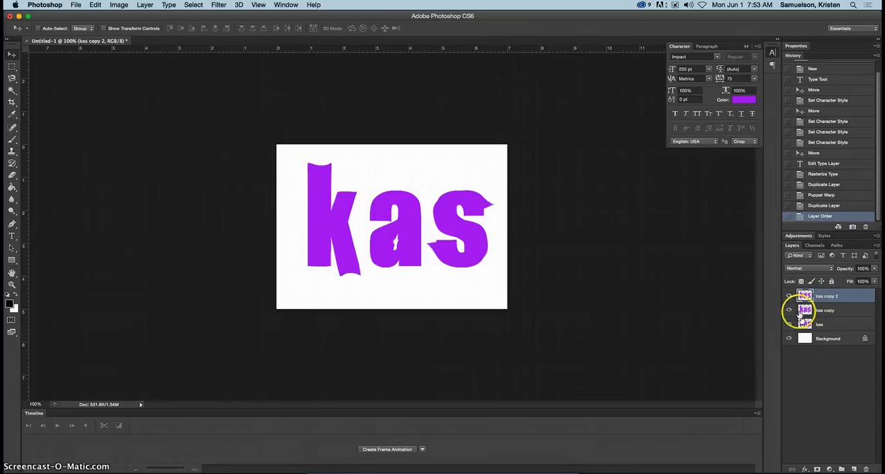
Hide the "kas copy" layer, start a Puppet Warp on "kas copy 2", and pin the corners of the k's stem, arm and leg.
{"action": "left_click", "coordinate": [789, 310]}
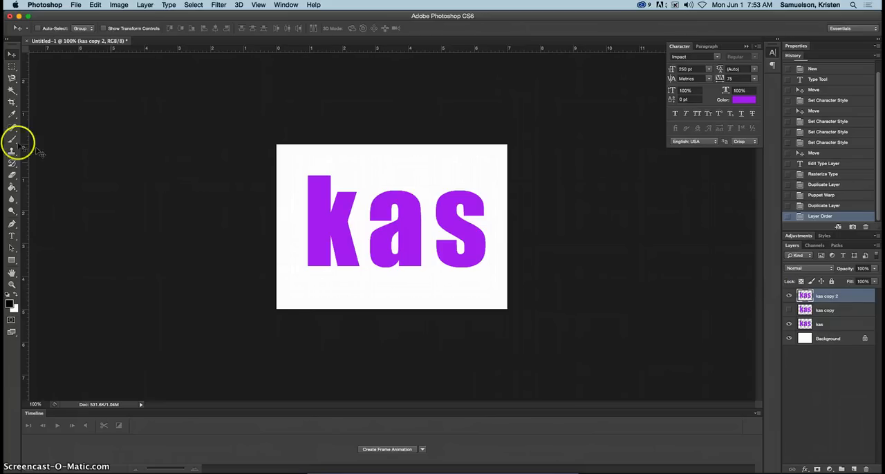
{"action": "left_click", "coordinate": [95, 5]}
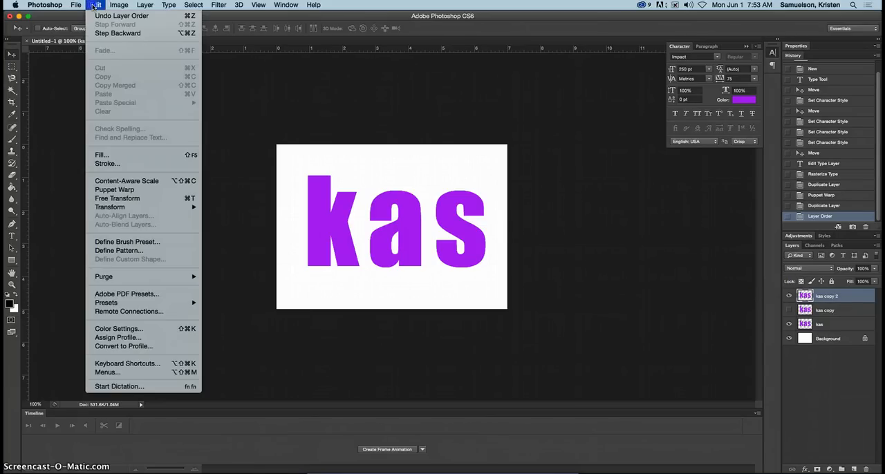
{"action": "left_click", "coordinate": [128, 189]}
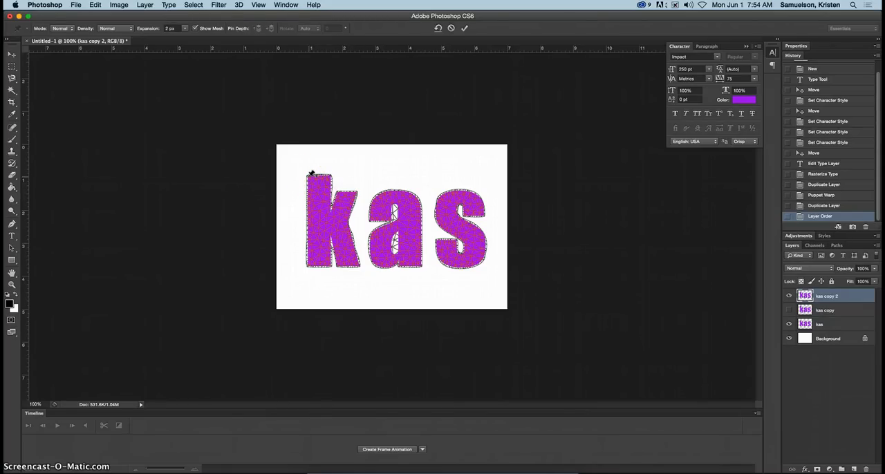
{"action": "left_click", "coordinate": [308, 177]}
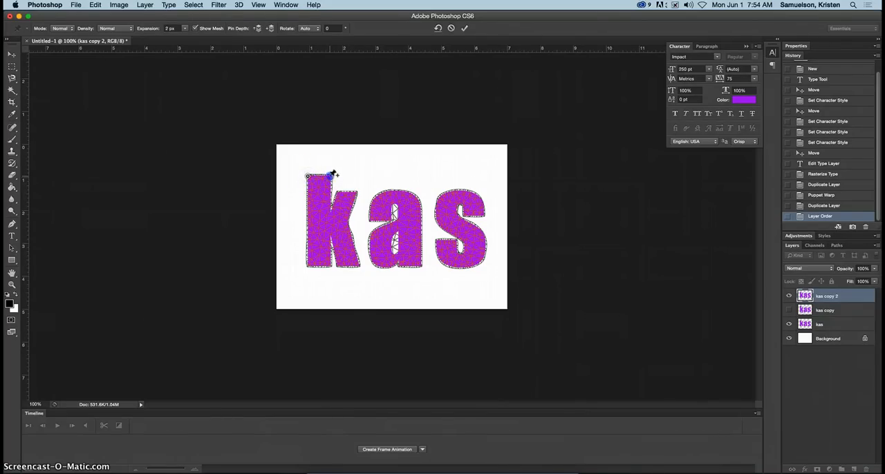
{"action": "left_click", "coordinate": [331, 175]}
{"action": "left_click", "coordinate": [308, 263]}
{"action": "left_click", "coordinate": [333, 261]}
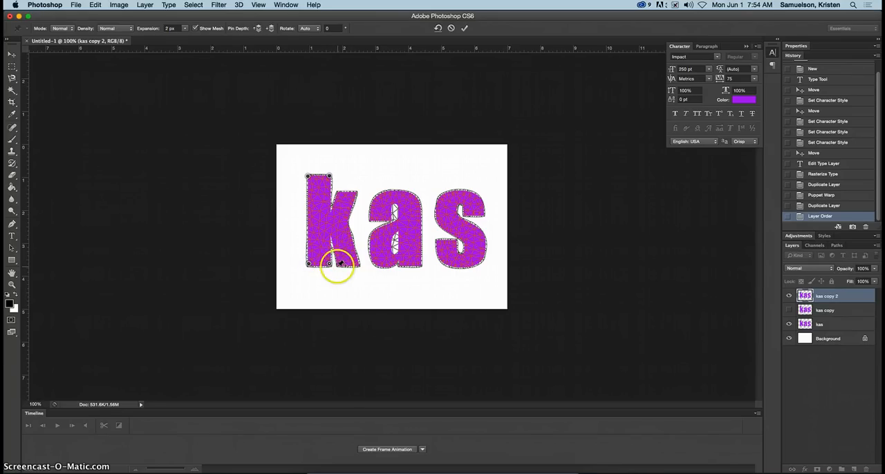
{"action": "left_click", "coordinate": [338, 267]}
{"action": "left_click", "coordinate": [353, 192]}
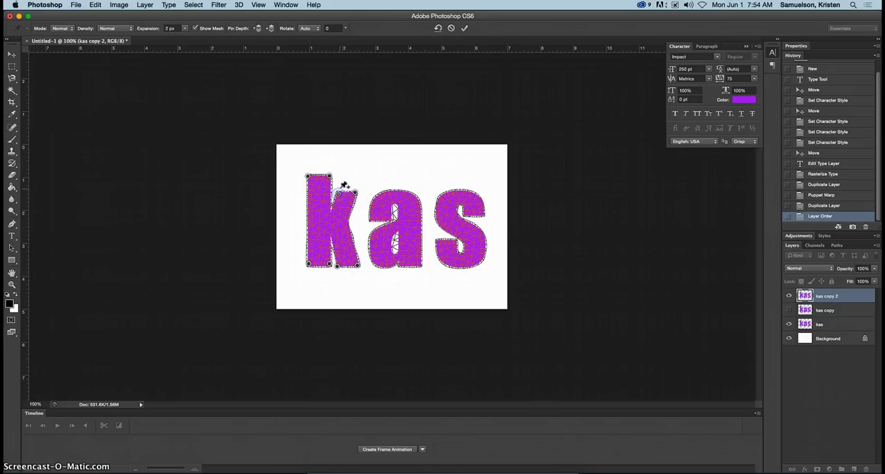
Raise the k's upper arm to about the stem's height and pull the stem's two bottom corners downward and slightly outward.
{"action": "left_click", "coordinate": [310, 179]}
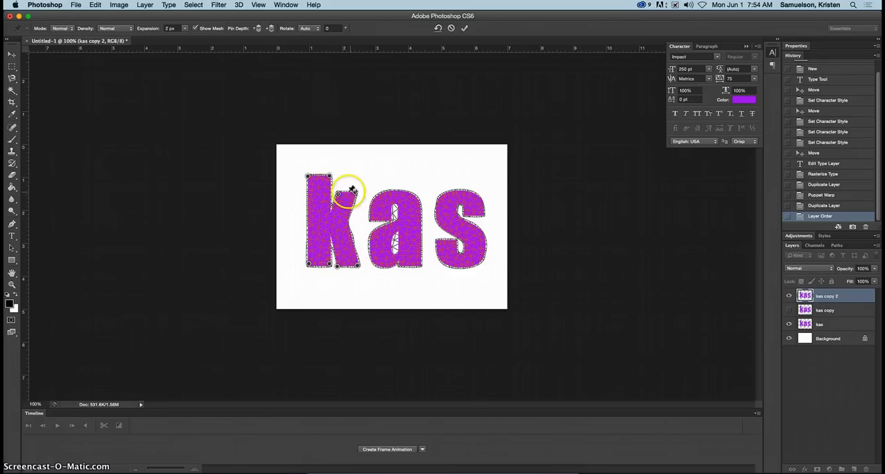
{"action": "left_click_drag", "start_coordinate": [338, 195], "coordinate": [365, 177]}
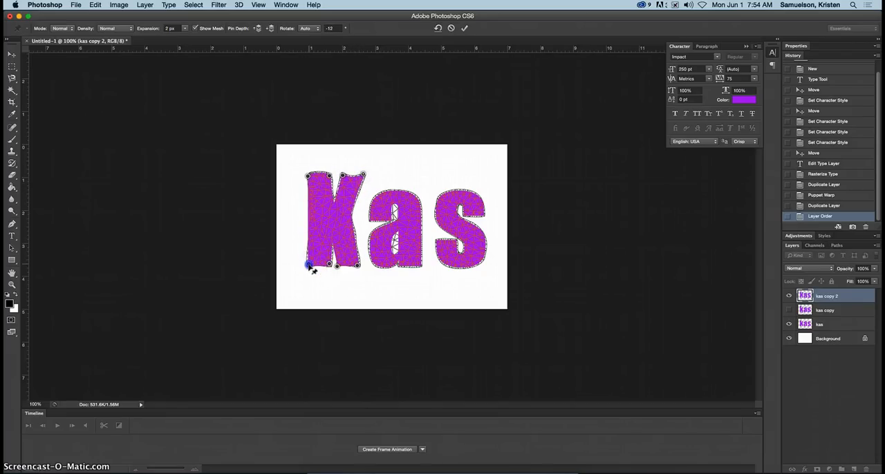
{"action": "left_click_drag", "start_coordinate": [309, 265], "coordinate": [325, 279]}
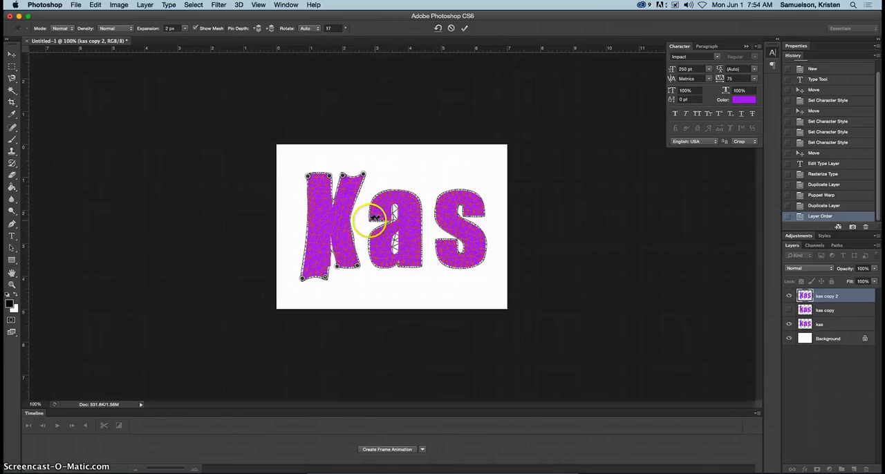
Pin the tips and outline of the a, then pull its lower-right foot and its upper-left tip outward into points.
{"action": "left_click", "coordinate": [370, 219]}
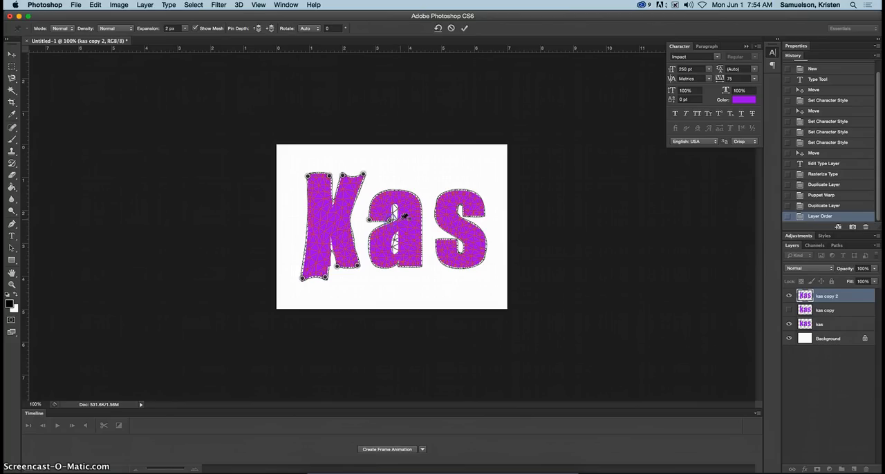
{"action": "left_click", "coordinate": [402, 265]}
{"action": "left_click", "coordinate": [420, 263]}
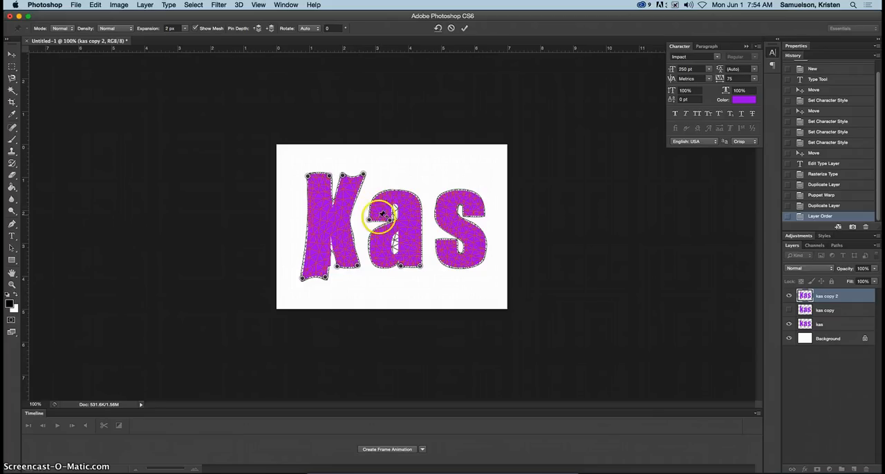
{"action": "left_click", "coordinate": [380, 193]}
{"action": "left_click", "coordinate": [412, 193]}
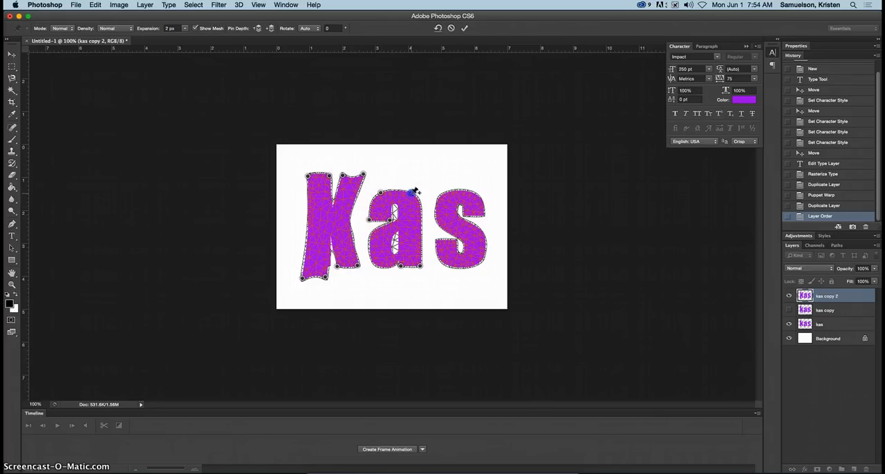
{"action": "mouse_move", "coordinate": [420, 264]}
{"action": "left_mouse_down"}
{"action": "mouse_move", "coordinate": [432, 269]}
{"action": "mouse_move", "coordinate": [433, 260]}
{"action": "left_mouse_up"}
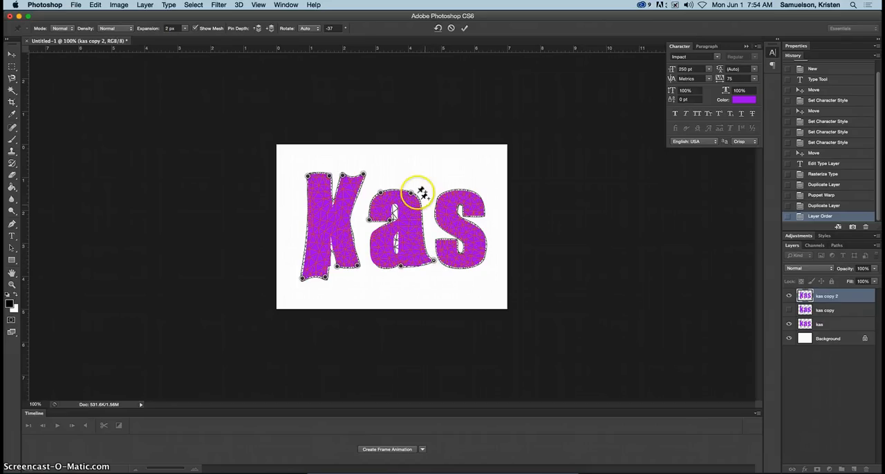
{"action": "left_click_drag", "start_coordinate": [370, 220], "coordinate": [355, 211]}
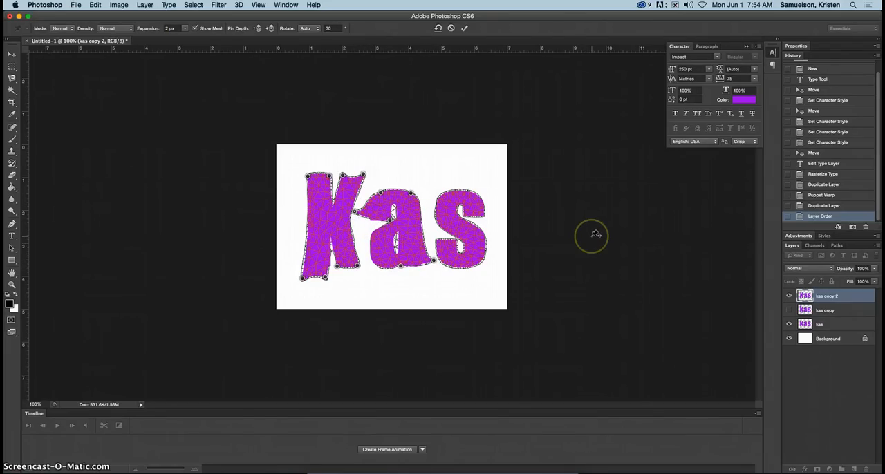
Pin the stroke ends of the s, pull its upper and lower tips inward, and apply the Puppet Warp.
{"action": "left_click", "coordinate": [466, 214]}
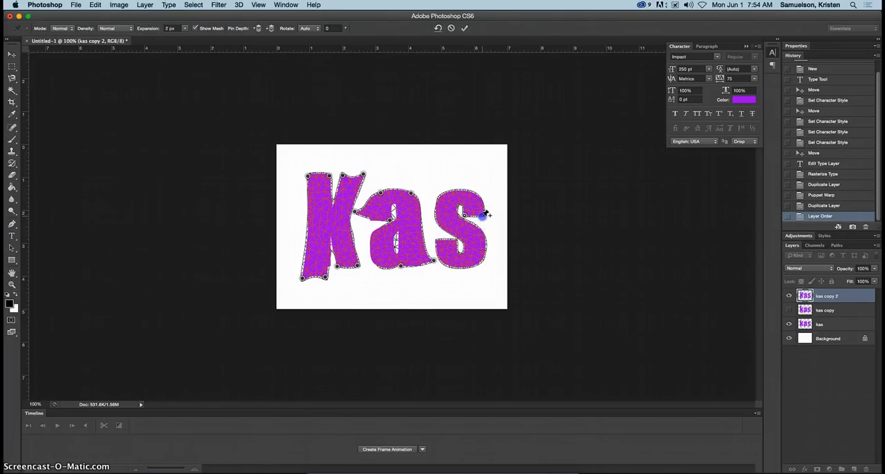
{"action": "left_click", "coordinate": [438, 240]}
{"action": "left_click", "coordinate": [457, 238]}
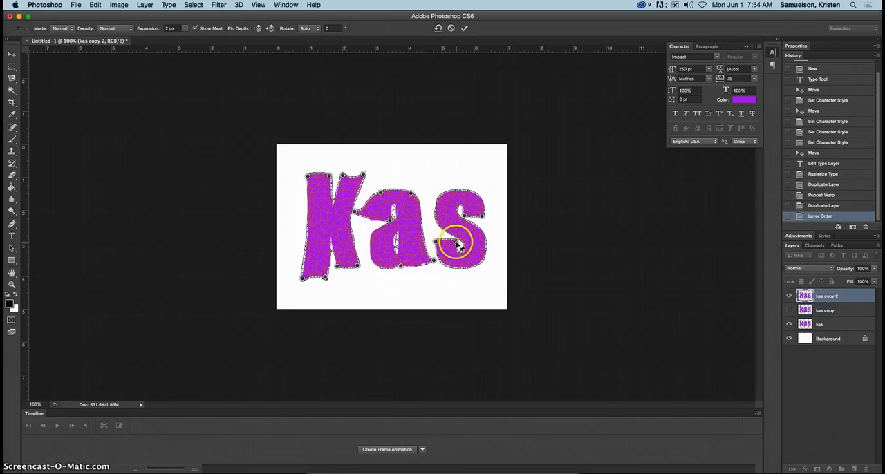
{"action": "left_click_drag", "start_coordinate": [459, 246], "coordinate": [466, 247]}
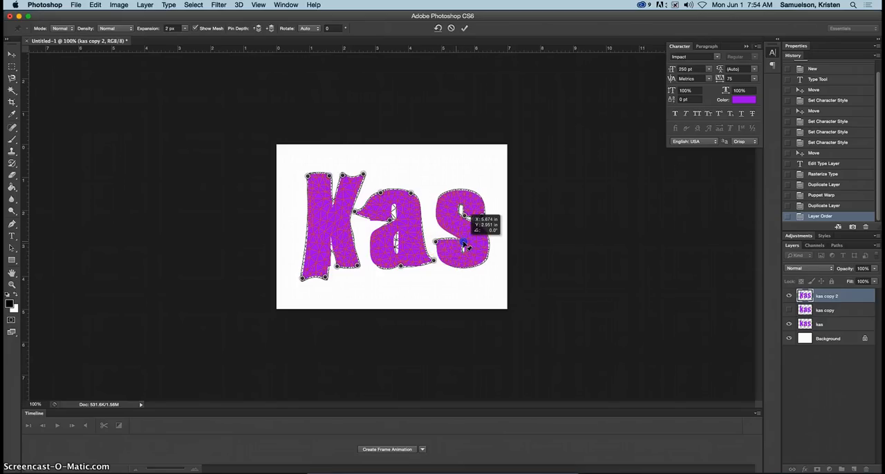
{"action": "key", "text": "super+z"}
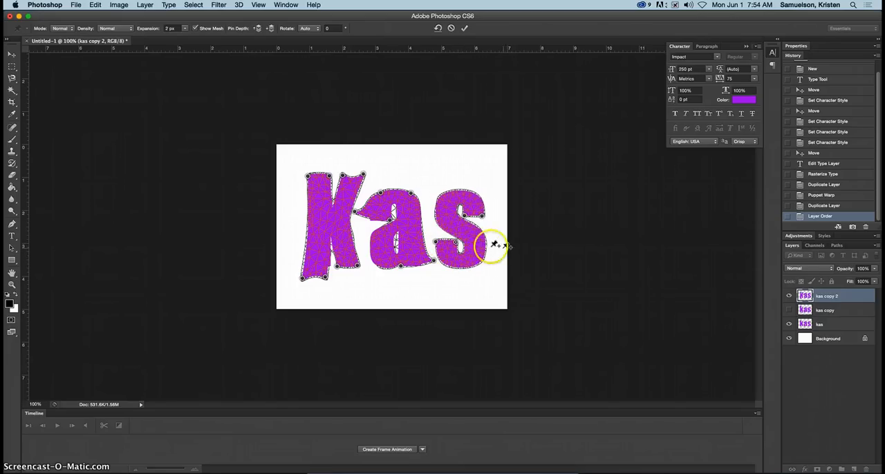
{"action": "mouse_move", "coordinate": [443, 241]}
{"action": "left_mouse_down"}
{"action": "mouse_move", "coordinate": [435, 242]}
{"action": "mouse_move", "coordinate": [450, 244]}
{"action": "left_mouse_up"}
{"action": "mouse_move", "coordinate": [485, 213]}
{"action": "left_mouse_down"}
{"action": "mouse_move", "coordinate": [477, 216]}
{"action": "mouse_move", "coordinate": [493, 220]}
{"action": "left_mouse_up"}
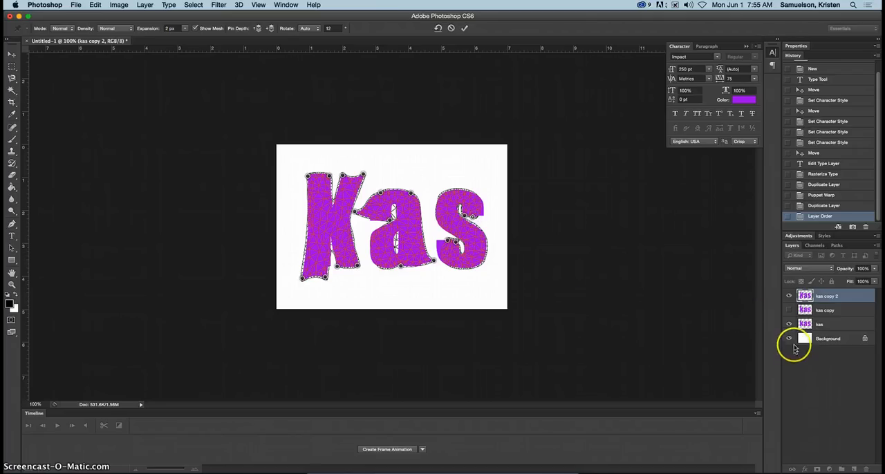
{"action": "left_click", "coordinate": [465, 28]}
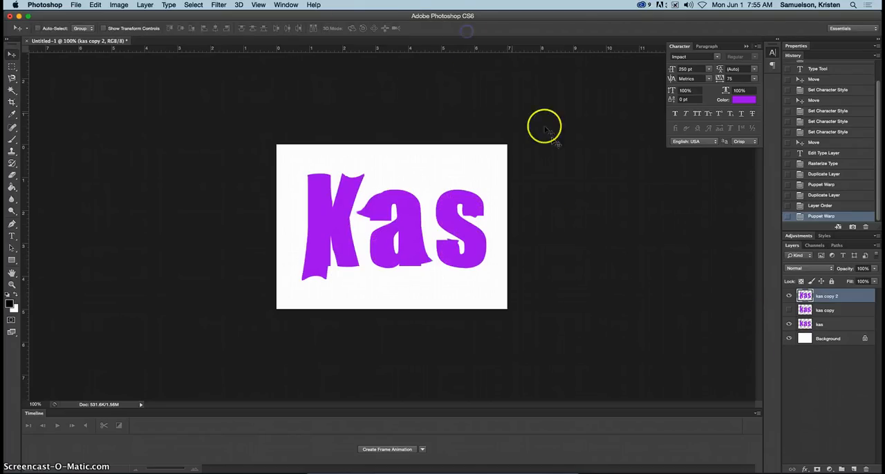
Toggle the visibility of the "kas" and "kas copy" layers to compare the new warp with the other versions.
{"action": "left_click", "coordinate": [790, 325]}
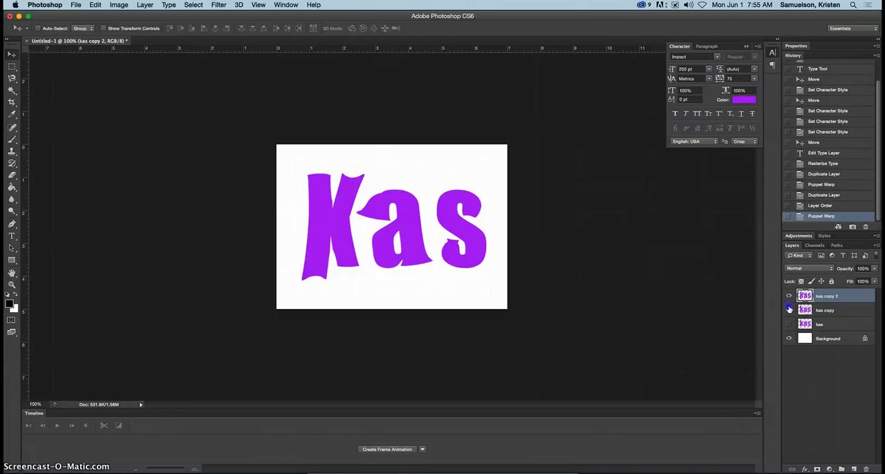
{"action": "left_click", "coordinate": [789, 311]}
{"action": "left_click", "coordinate": [789, 324]}
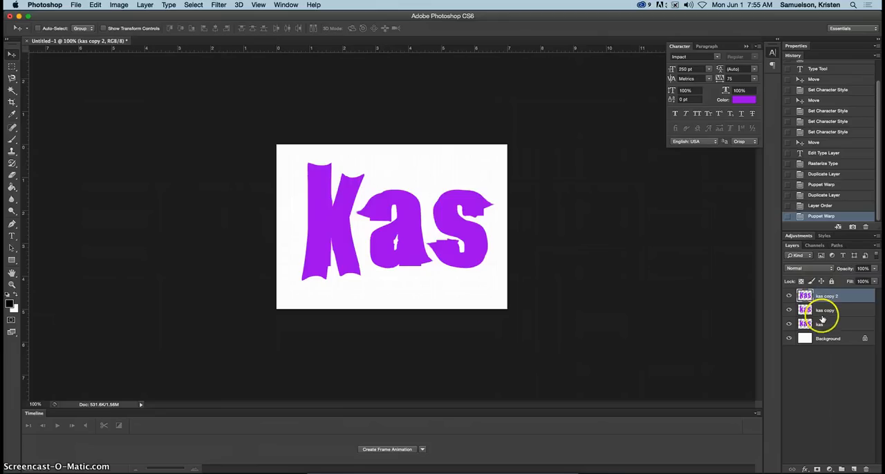
Duplicate the warped "kas copy" and "kas copy 2" layers together and select only the topmost duplicate.
{"action": "left_click", "coordinate": [845, 315], "text": "shift"}
{"action": "left_click_drag", "start_coordinate": [852, 312], "coordinate": [854, 469]}
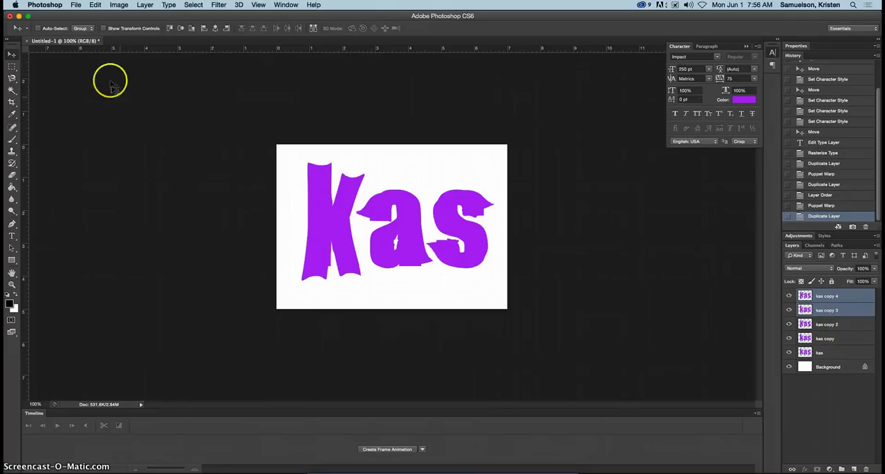
{"action": "left_click", "coordinate": [850, 297]}
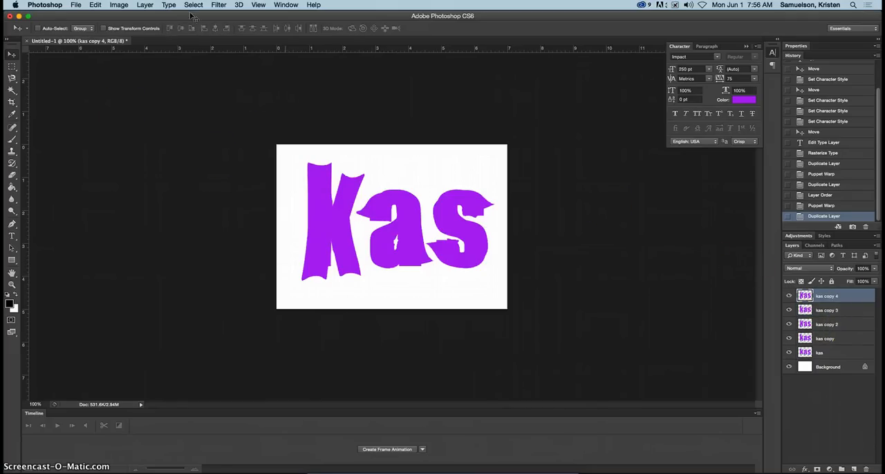
Puppet Warp the topmost duplicate, pinching the k's waist inward and pulling the middle of the a upward.
{"action": "left_click", "coordinate": [98, 5]}
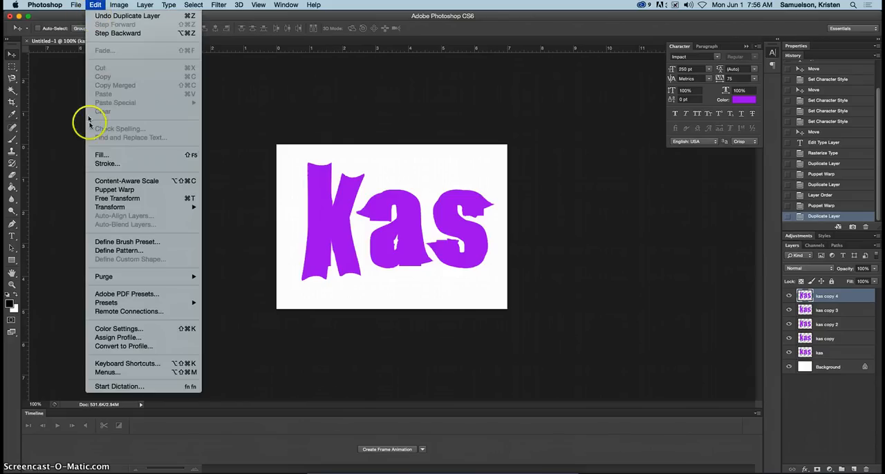
{"action": "left_click", "coordinate": [128, 188]}
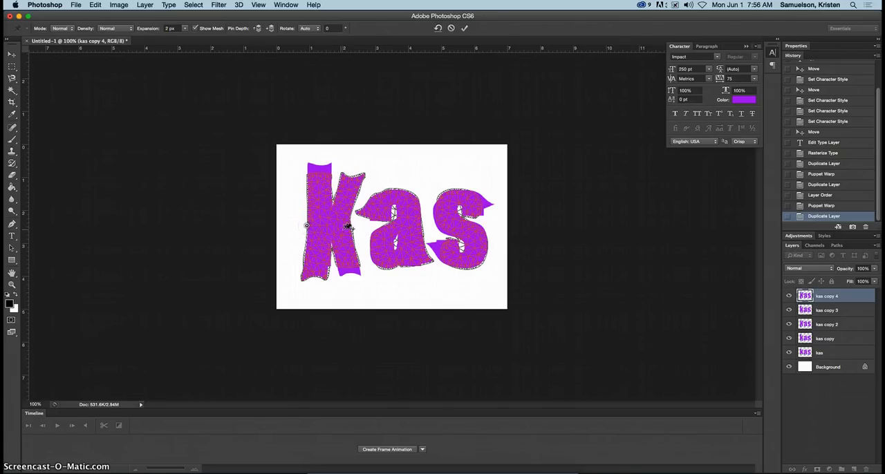
{"action": "left_click", "coordinate": [352, 221]}
{"action": "left_click_drag", "start_coordinate": [352, 222], "coordinate": [321, 225]}
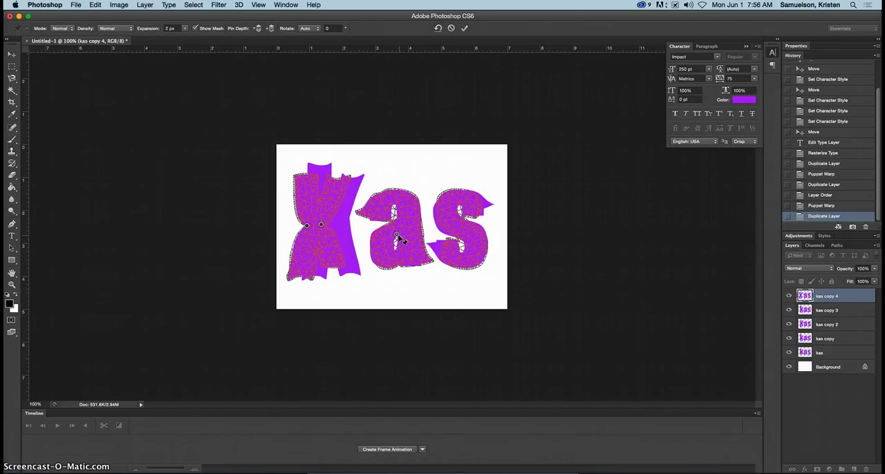
{"action": "left_click_drag", "start_coordinate": [398, 238], "coordinate": [400, 213]}
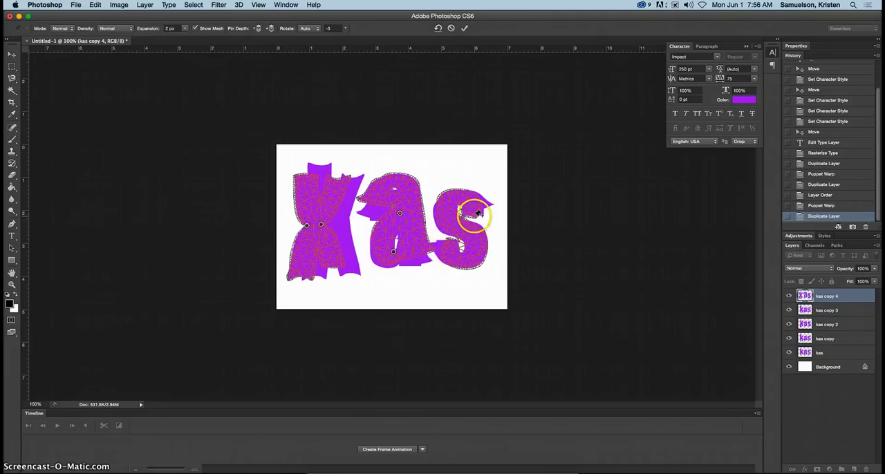
Pin the middle of the s, pull the lower pin up close to the upper one, and apply the Puppet Warp.
{"action": "left_click", "coordinate": [472, 224]}
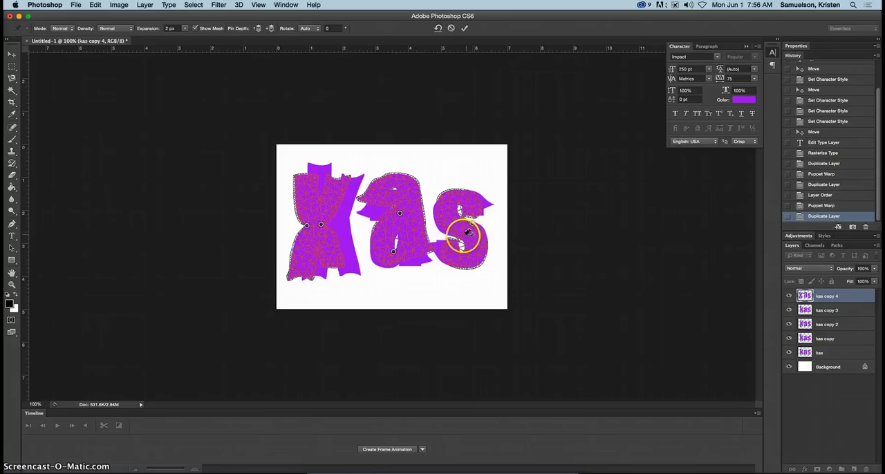
{"action": "left_click", "coordinate": [464, 238]}
{"action": "left_click_drag", "start_coordinate": [462, 240], "coordinate": [469, 228]}
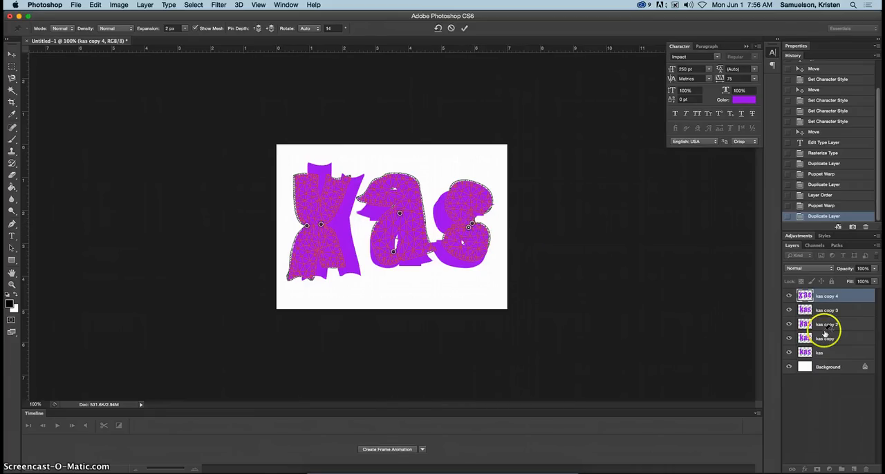
{"action": "left_click", "coordinate": [464, 28]}
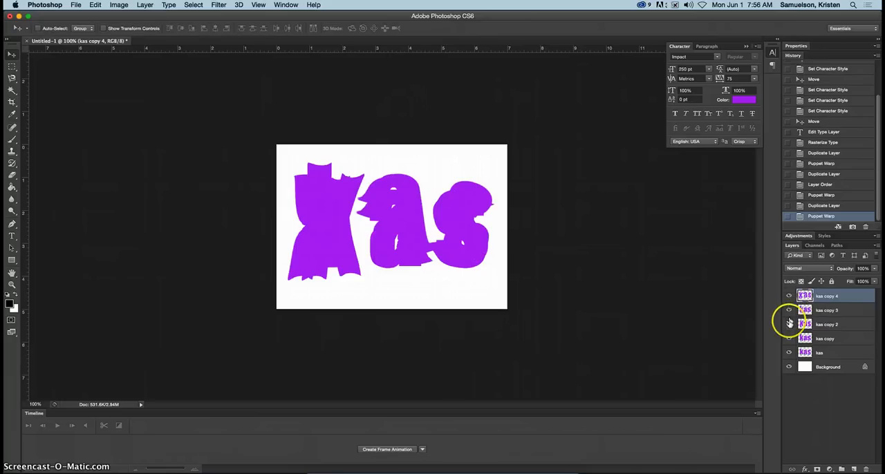
Hide every text layer except "kas copy 3" and make that layer active.
{"action": "left_click", "coordinate": [791, 348]}
{"action": "left_click", "coordinate": [790, 297]}
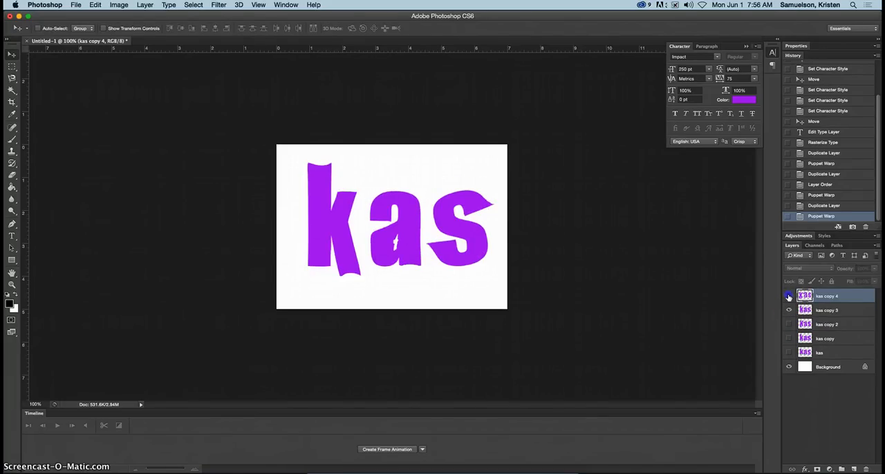
{"action": "left_click", "coordinate": [841, 313]}
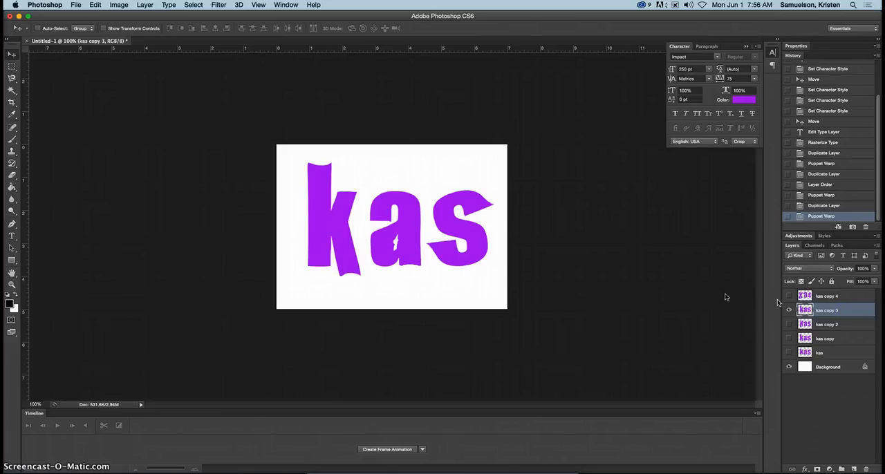
Puppet Warp "kas copy 3", pinning the k's top and right foot corners, and pull its top-left corner up and its foot's outer corner down.
{"action": "left_click", "coordinate": [95, 5]}
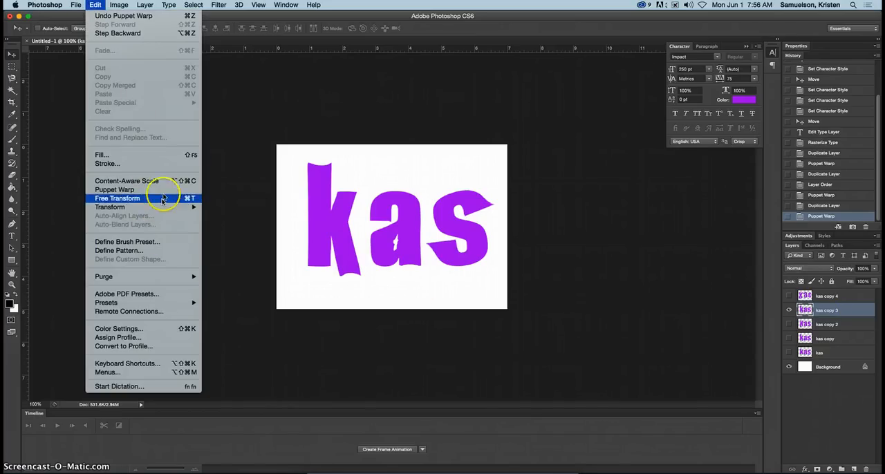
{"action": "left_click", "coordinate": [115, 189]}
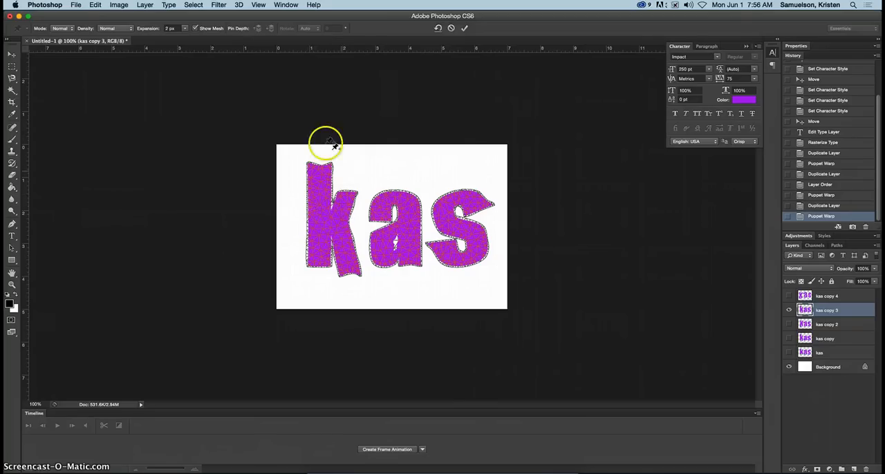
{"action": "left_click", "coordinate": [309, 164]}
{"action": "left_click", "coordinate": [330, 164]}
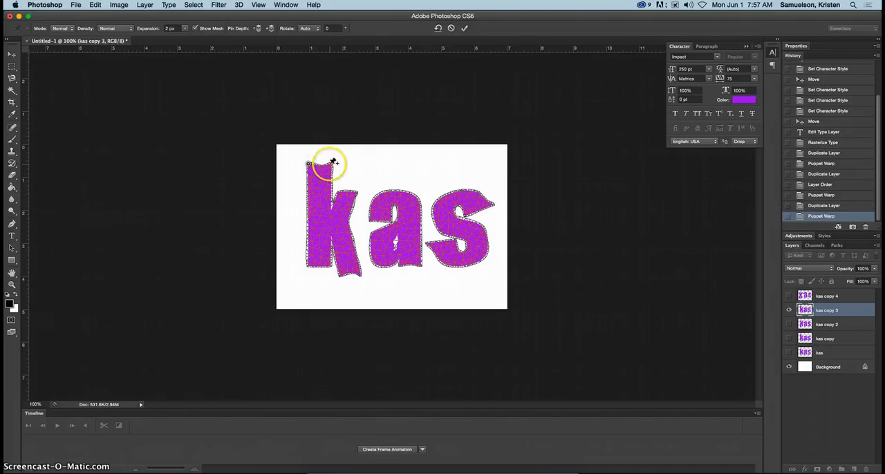
{"action": "left_click", "coordinate": [340, 275]}
{"action": "left_click", "coordinate": [360, 275]}
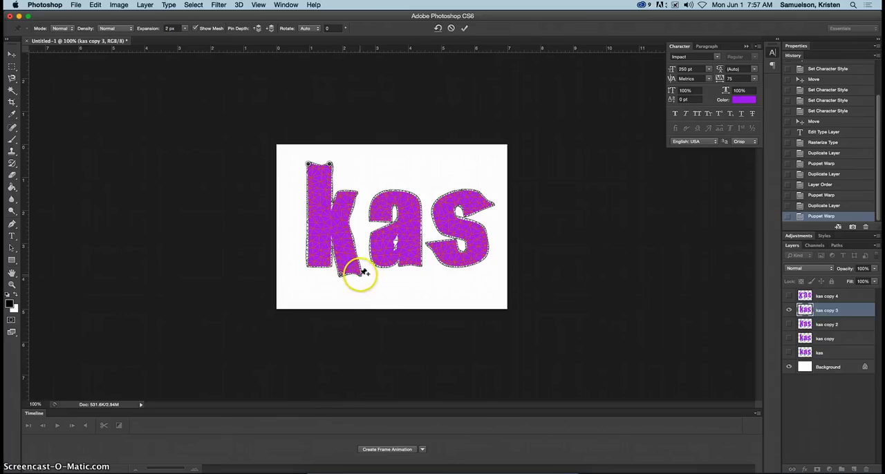
{"action": "left_click", "coordinate": [348, 189]}
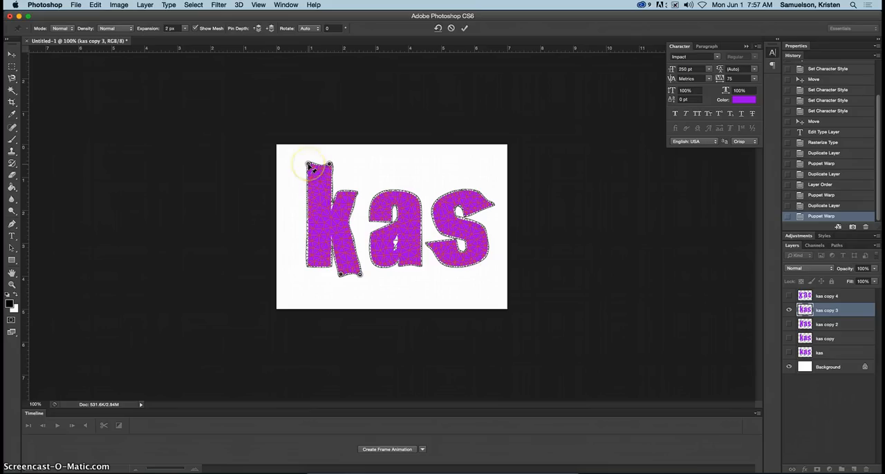
{"action": "left_click_drag", "start_coordinate": [310, 165], "coordinate": [314, 152]}
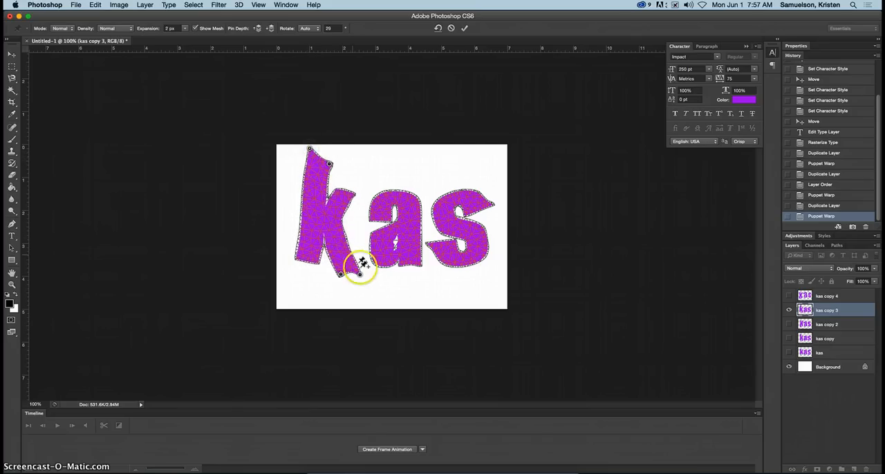
{"action": "left_click_drag", "start_coordinate": [360, 274], "coordinate": [365, 295]}
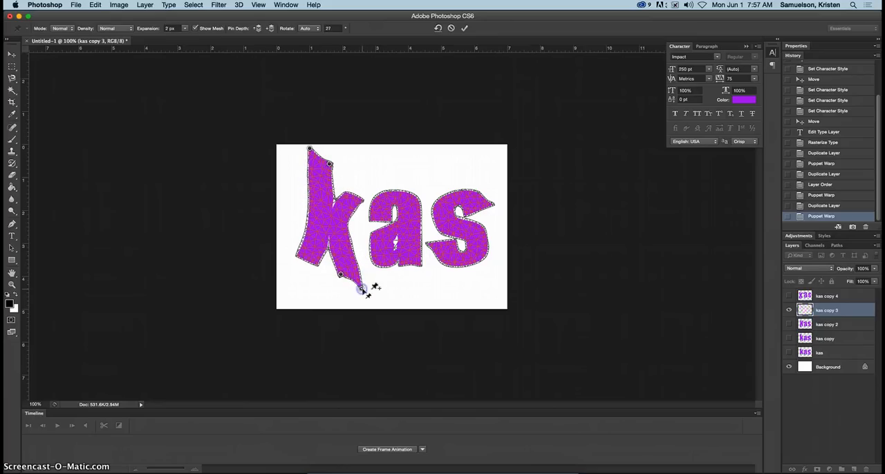
Pin the a's upper right shoulder and shift the pin in its lower bowl slightly to twist the letter.
{"action": "left_click", "coordinate": [403, 279]}
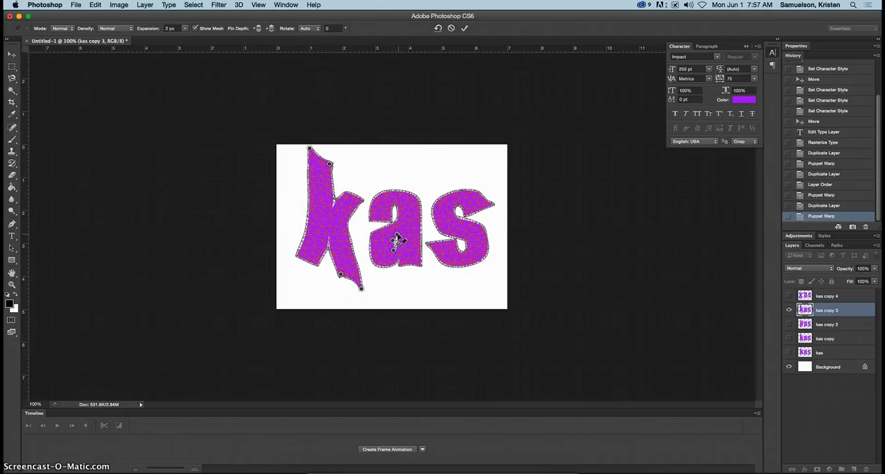
{"action": "mouse_move", "coordinate": [398, 239]}
{"action": "left_mouse_down"}
{"action": "mouse_move", "coordinate": [399, 253]}
{"action": "mouse_move", "coordinate": [398, 245]}
{"action": "left_mouse_up"}
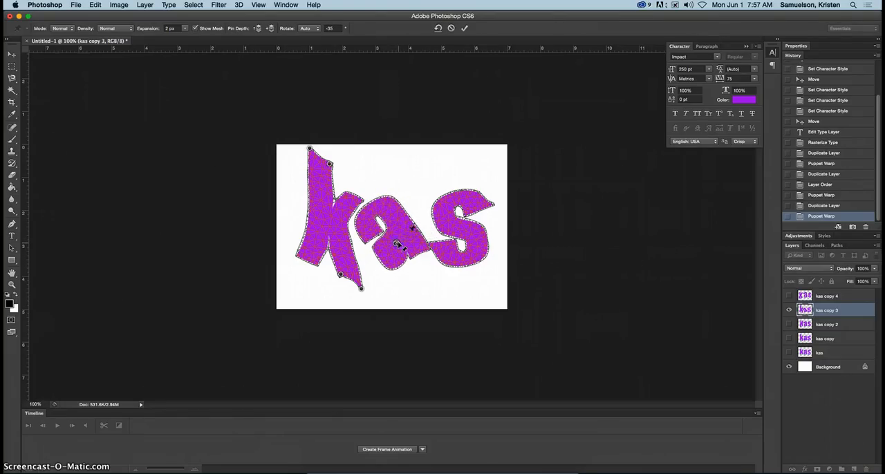
{"action": "key", "text": "super+z"}
{"action": "left_click", "coordinate": [409, 196]}
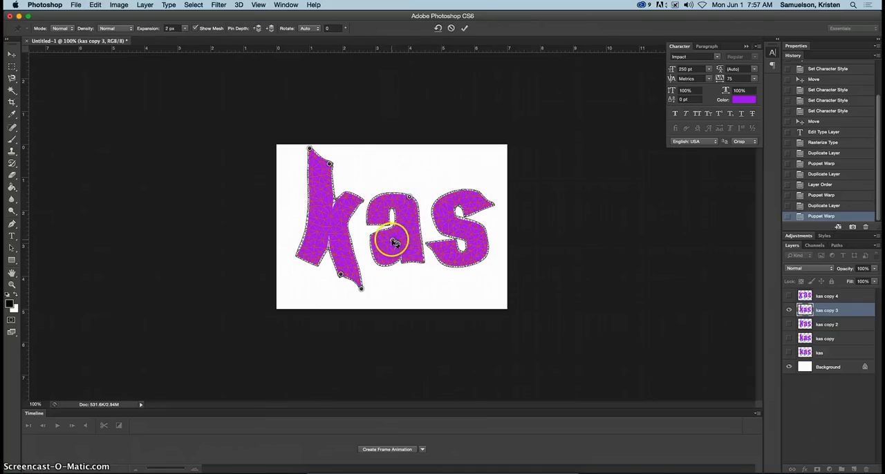
{"action": "left_click_drag", "start_coordinate": [397, 245], "coordinate": [401, 243]}
Pin the s's tips and inner bends, pull the upper tip up and outward and the lower tip down, and apply the Puppet Warp.
{"action": "left_click", "coordinate": [477, 214]}
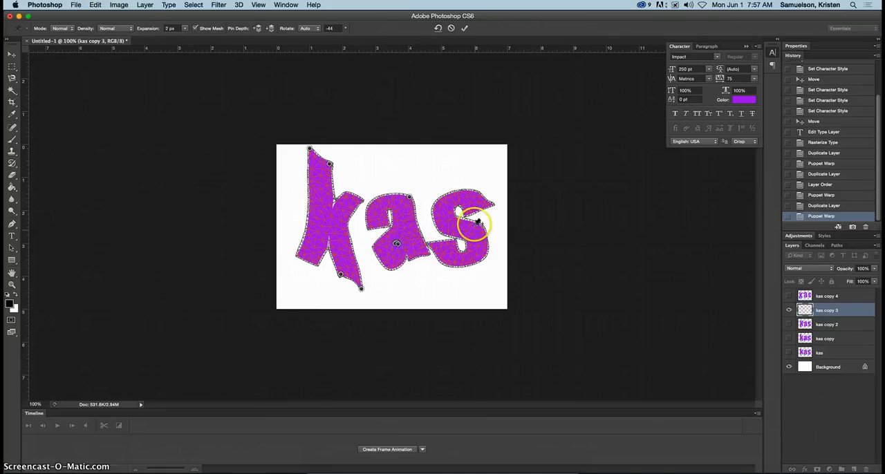
{"action": "left_click", "coordinate": [492, 204]}
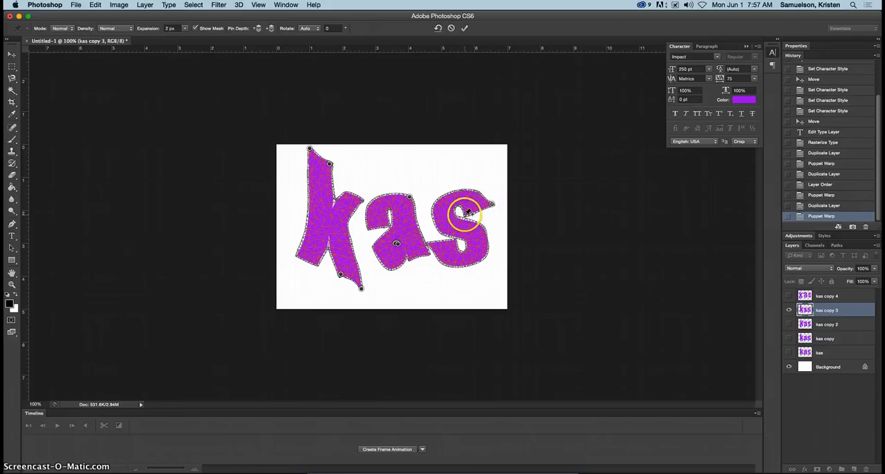
{"action": "left_click", "coordinate": [458, 241]}
{"action": "left_click", "coordinate": [434, 245]}
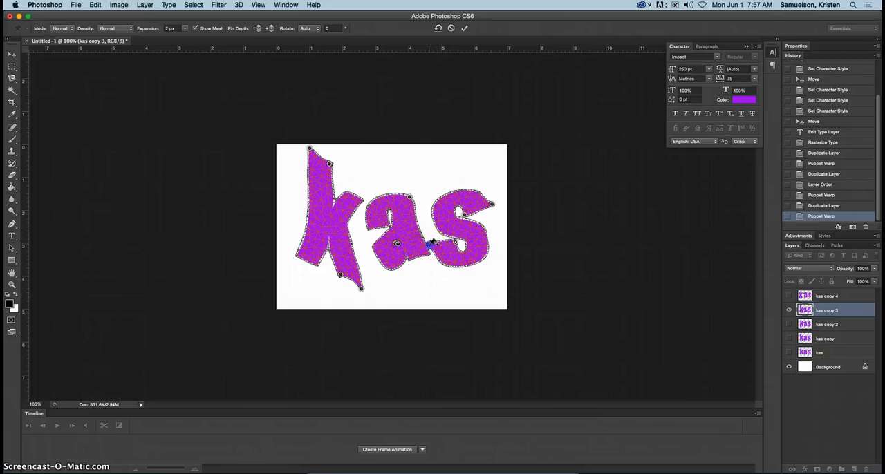
{"action": "left_click_drag", "start_coordinate": [431, 246], "coordinate": [431, 265]}
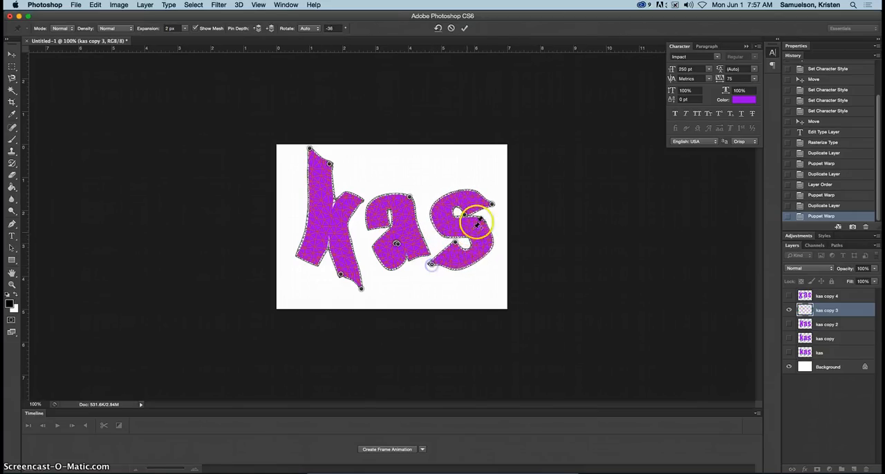
{"action": "left_click", "coordinate": [491, 205]}
{"action": "left_click_drag", "start_coordinate": [495, 208], "coordinate": [502, 197]}
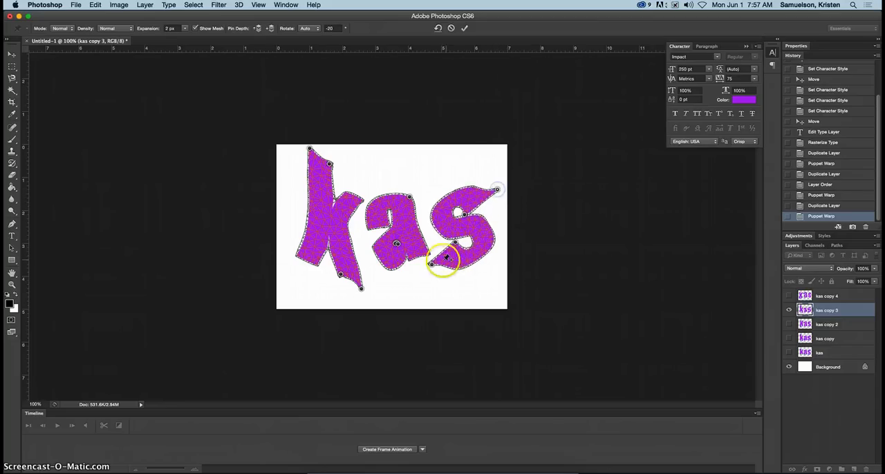
{"action": "left_click_drag", "start_coordinate": [431, 266], "coordinate": [426, 273]}
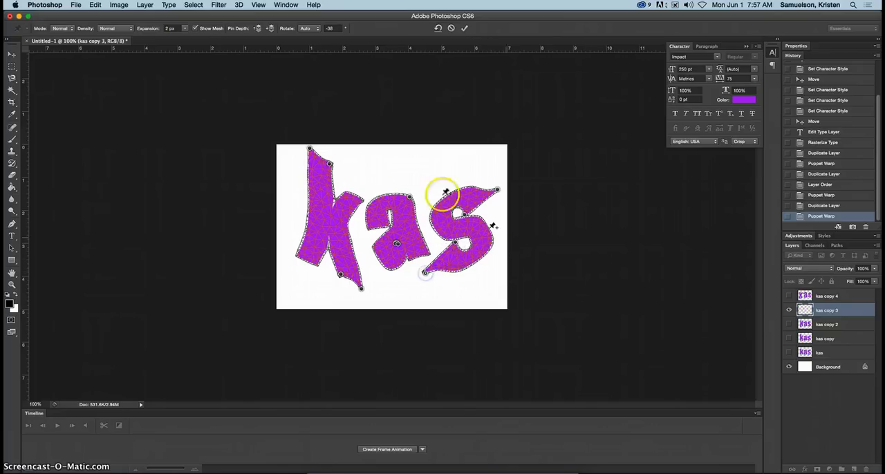
{"action": "left_click", "coordinate": [465, 28]}
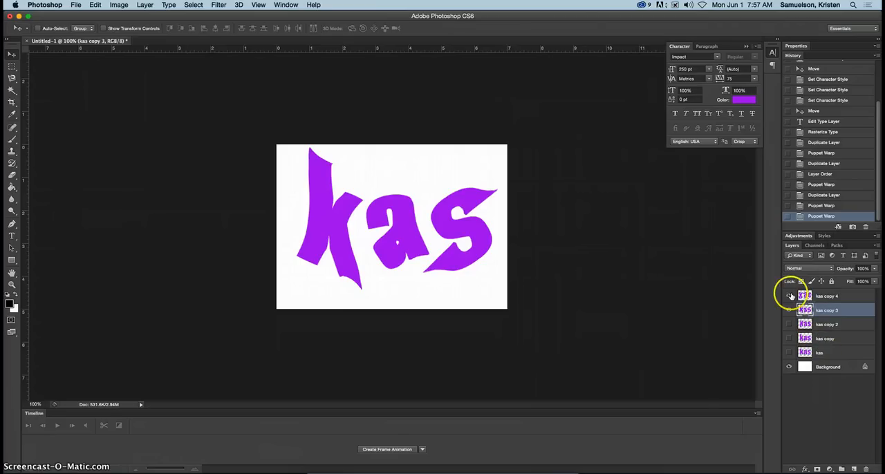
Create a frame animation whose first frame shows only the original "kas" layer over the Background.
{"action": "left_click_drag", "start_coordinate": [790, 296], "coordinate": [788, 355]}
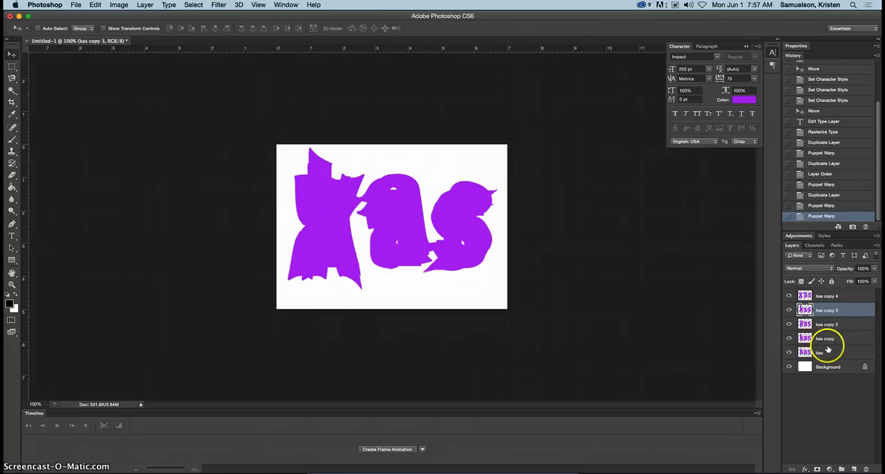
{"action": "left_click", "coordinate": [828, 352]}
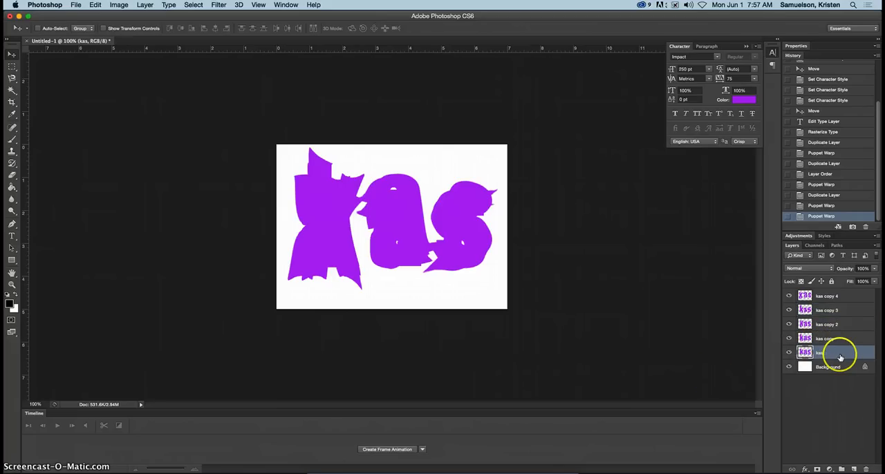
{"action": "left_click", "coordinate": [383, 450]}
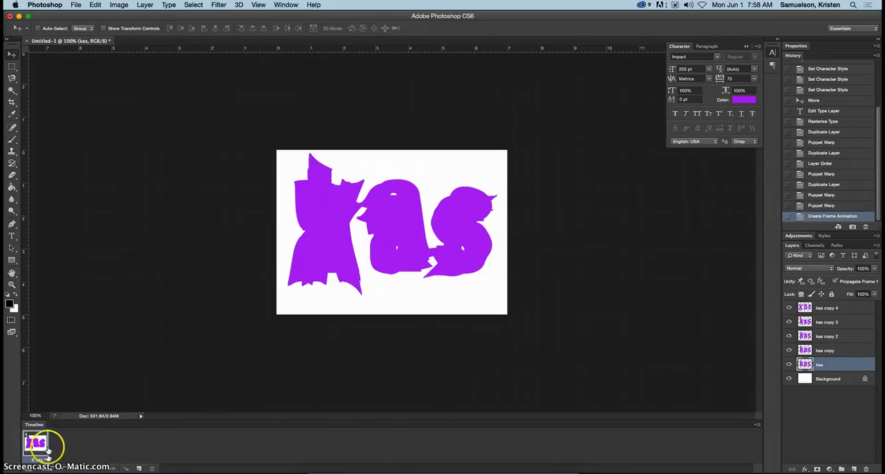
{"action": "left_click_drag", "start_coordinate": [790, 308], "coordinate": [789, 354]}
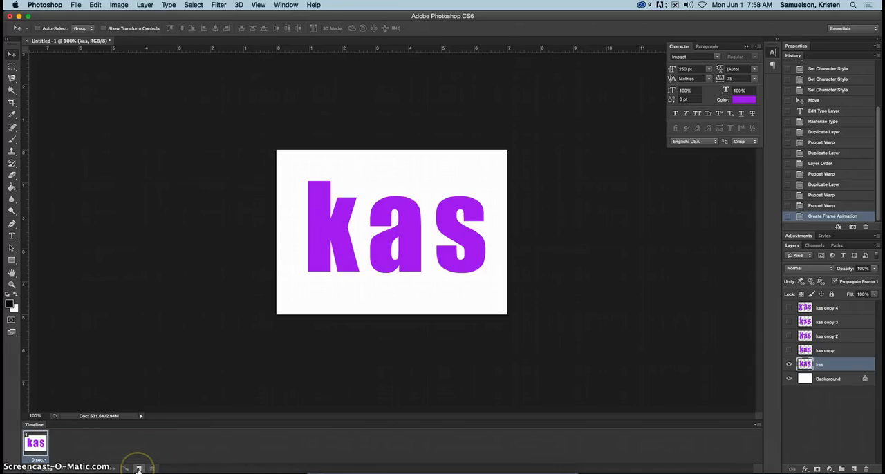
Duplicate the first frame and make the second frame show "kas copy" instead of "kas".
{"action": "left_click", "coordinate": [139, 470]}
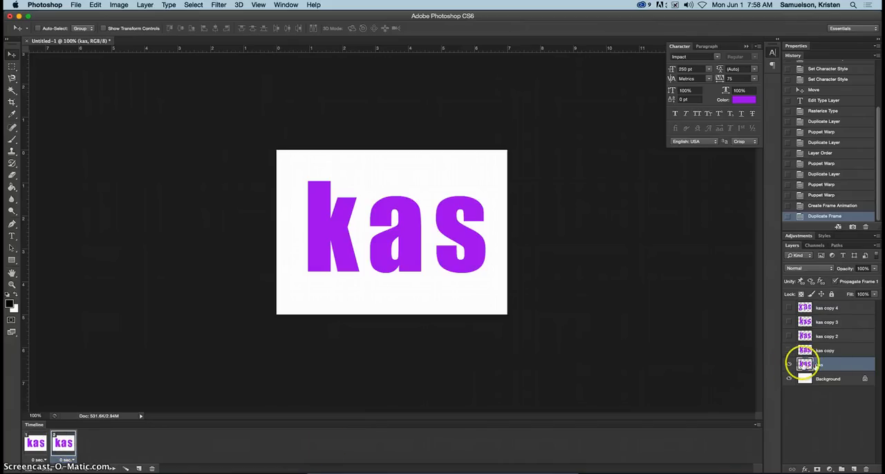
{"action": "left_click", "coordinate": [789, 366]}
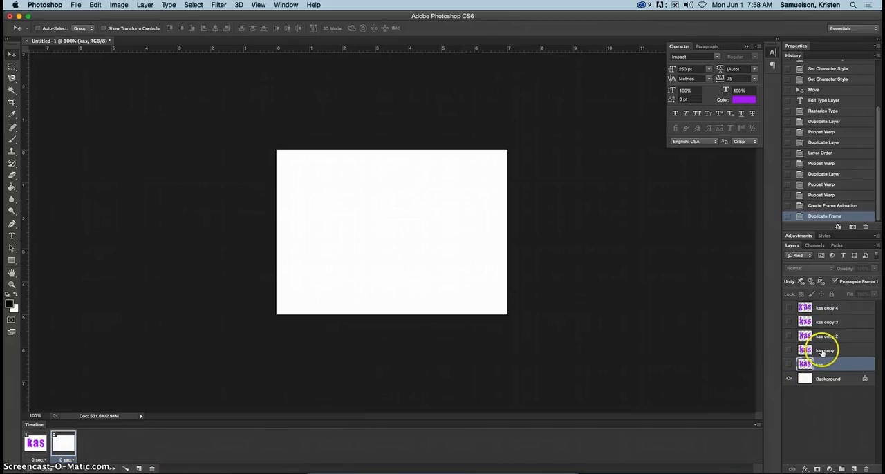
{"action": "left_click", "coordinate": [789, 351]}
{"action": "left_click", "coordinate": [825, 350]}
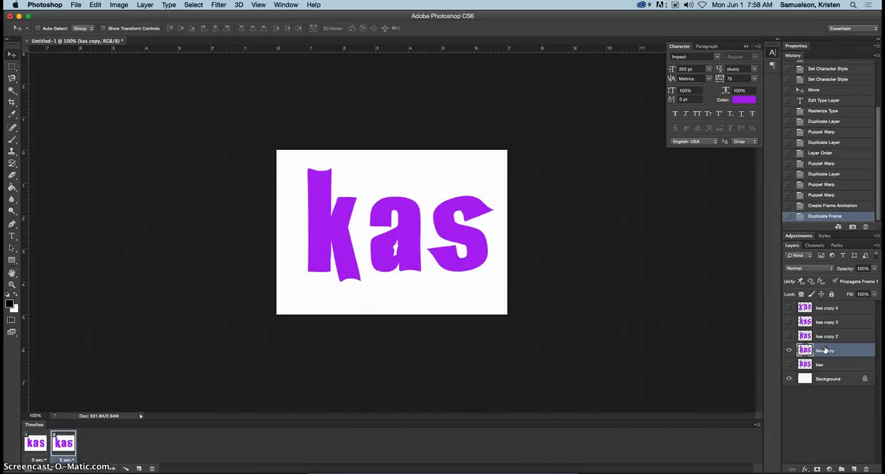
Add a third frame that shows "kas copy 3" instead of "kas copy".
{"action": "left_click", "coordinate": [139, 469]}
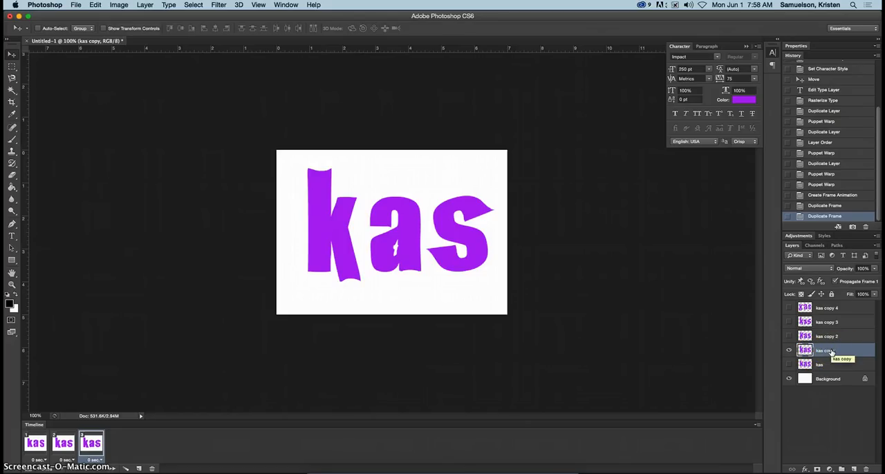
{"action": "left_click", "coordinate": [823, 324]}
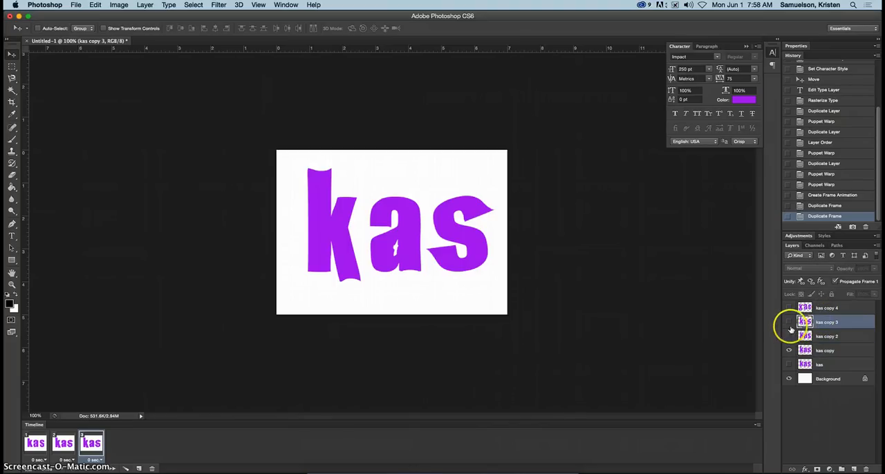
{"action": "left_click", "coordinate": [789, 350]}
{"action": "left_click", "coordinate": [789, 322]}
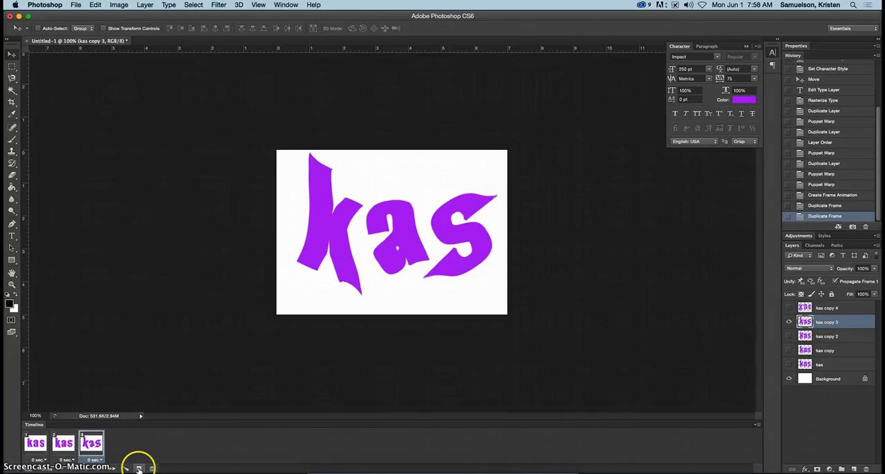
Add a fourth frame that shows "kas copy 4" instead of "kas copy 3", and make "kas copy 4" the active layer.
{"action": "left_click", "coordinate": [138, 469]}
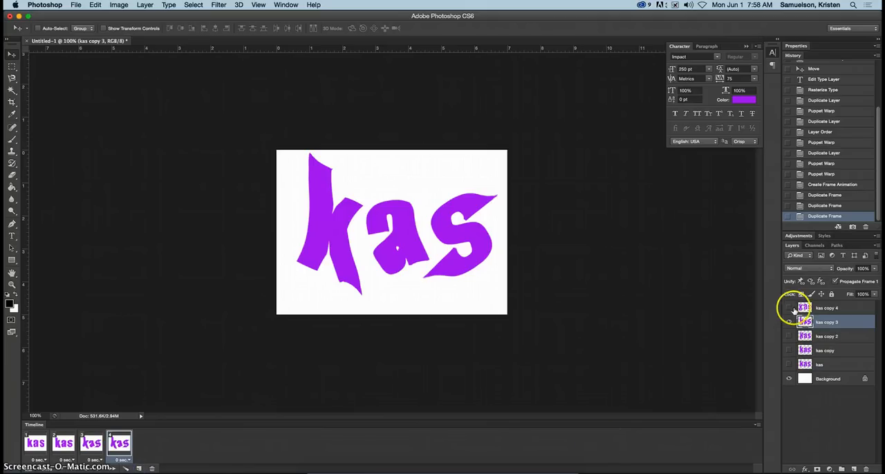
{"action": "left_click", "coordinate": [789, 308]}
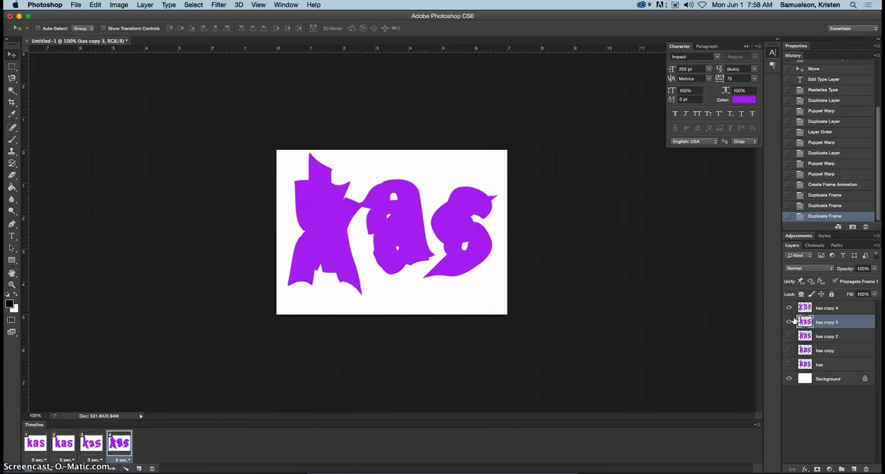
{"action": "left_click", "coordinate": [789, 322]}
{"action": "left_click", "coordinate": [824, 309]}
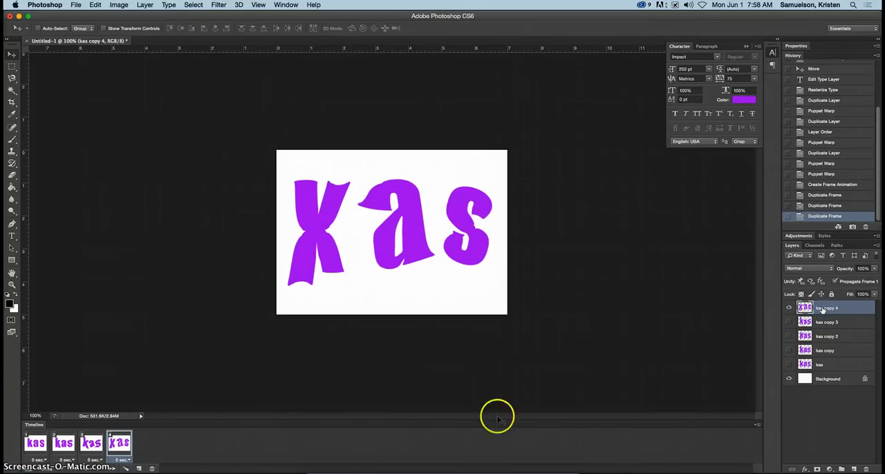
Add a fifth frame that shows "kas copy 2" instead of "kas copy 4".
{"action": "left_click", "coordinate": [137, 469]}
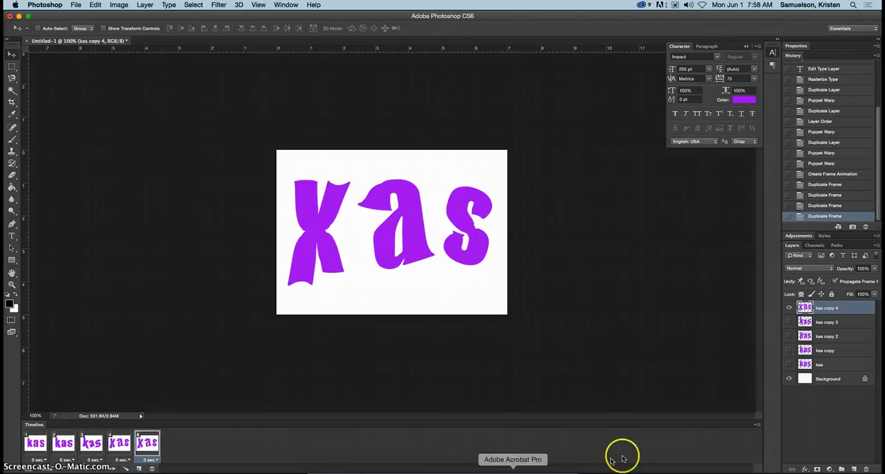
{"action": "left_click", "coordinate": [838, 338]}
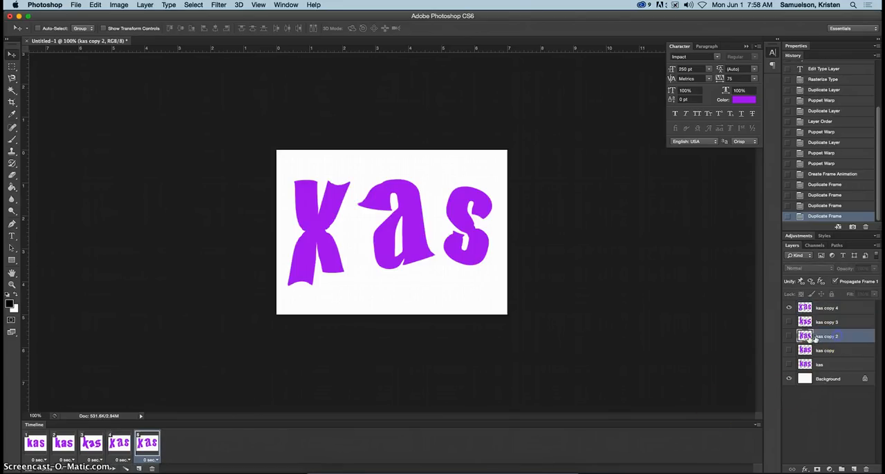
{"action": "left_click", "coordinate": [788, 337]}
{"action": "left_click", "coordinate": [789, 309]}
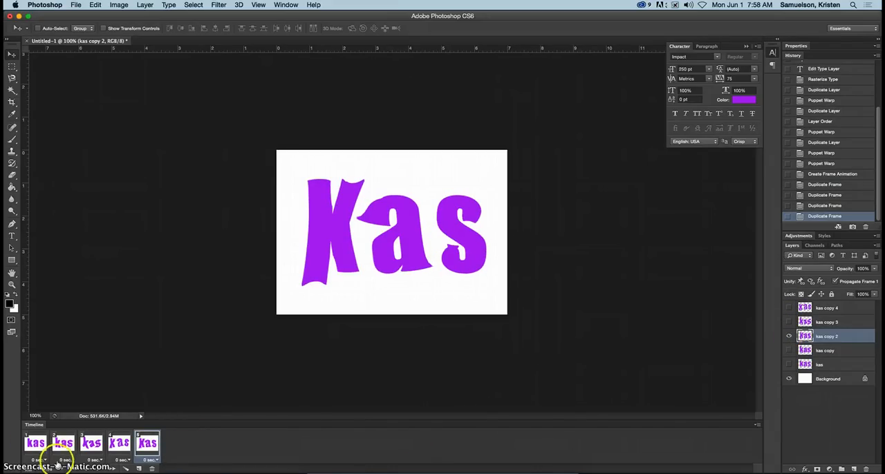
Select all five animation frames and set their frame delay to 0.2 seconds.
{"action": "left_click", "coordinate": [758, 426]}
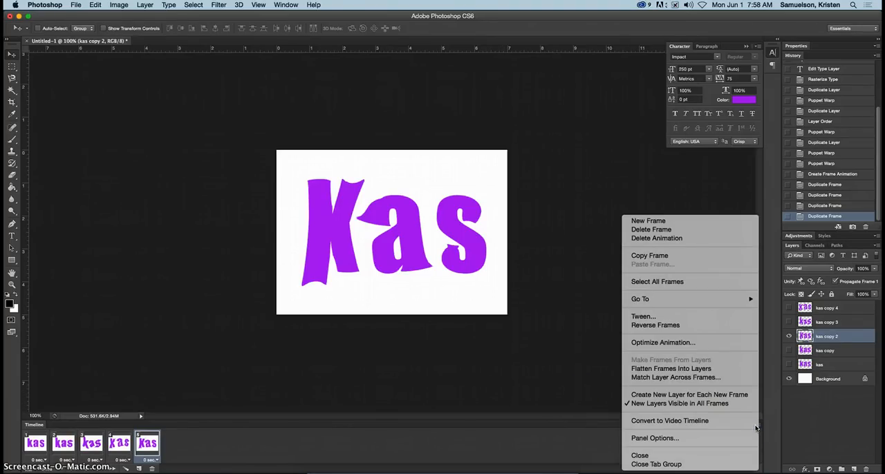
{"action": "left_click", "coordinate": [675, 282]}
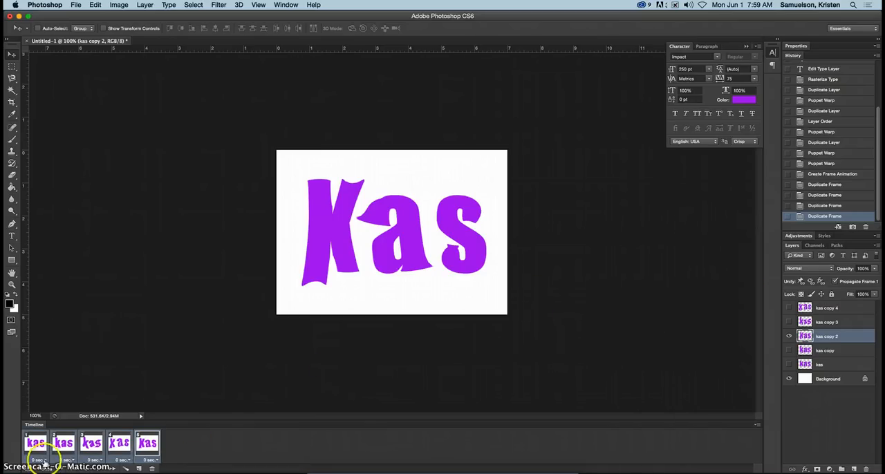
{"action": "left_click", "coordinate": [67, 461]}
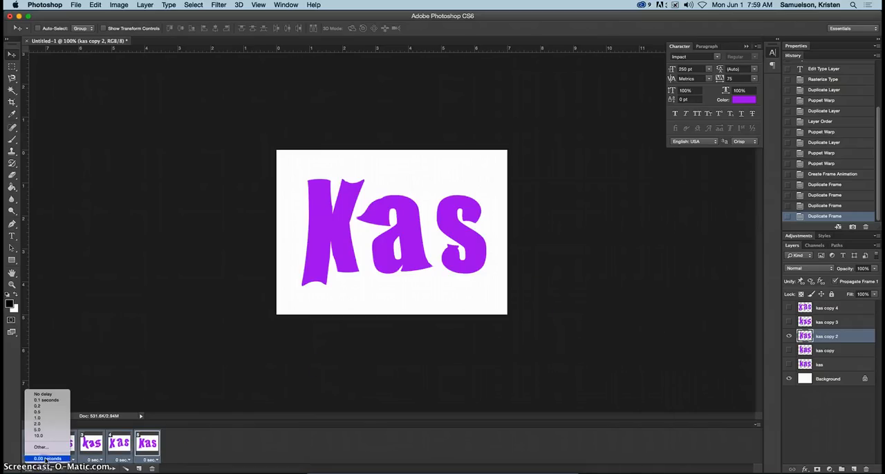
{"action": "left_click", "coordinate": [39, 406]}
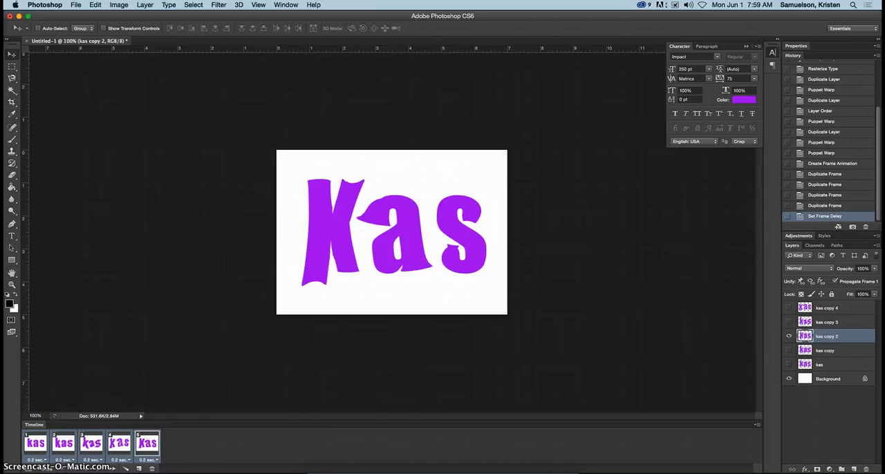
Set the animation's looping option to Forever and play it back.
{"action": "left_click", "coordinate": [57, 470]}
{"action": "left_click", "coordinate": [53, 448]}
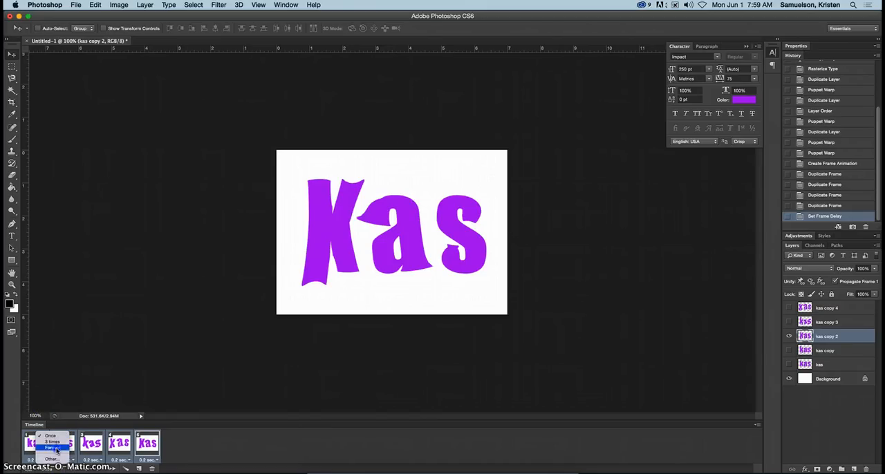
{"action": "left_click", "coordinate": [100, 469]}
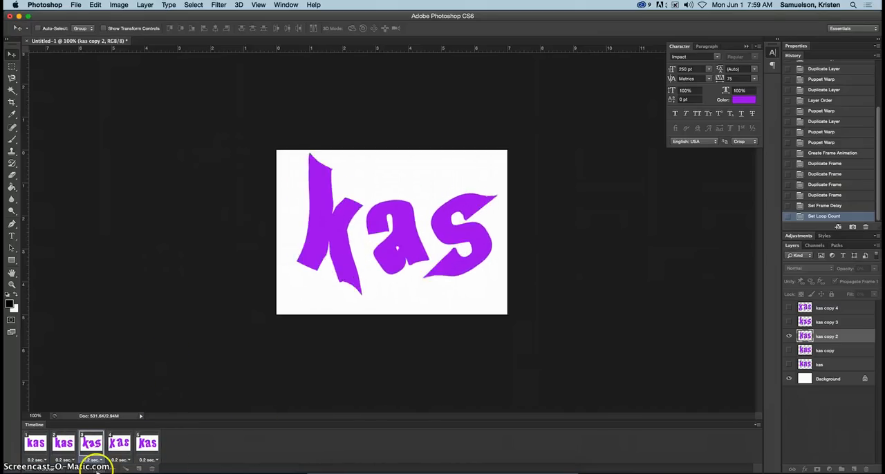
{"action": "left_click", "coordinate": [125, 468]}
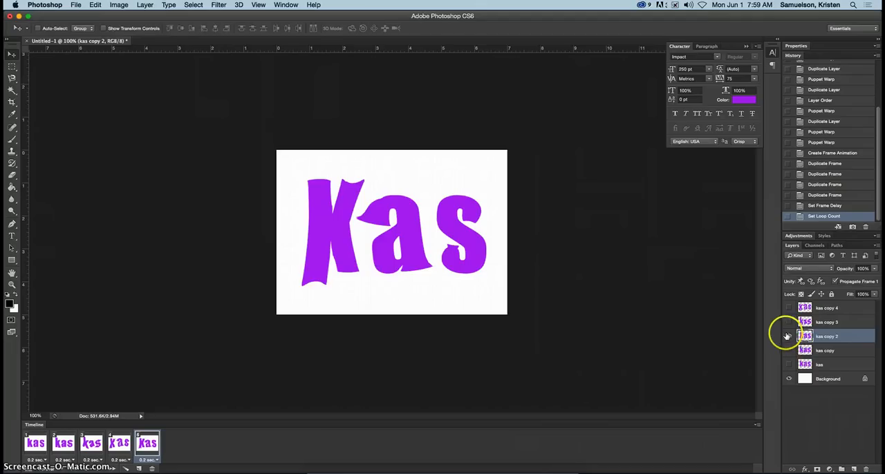
{"action": "left_click", "coordinate": [76, 5]}
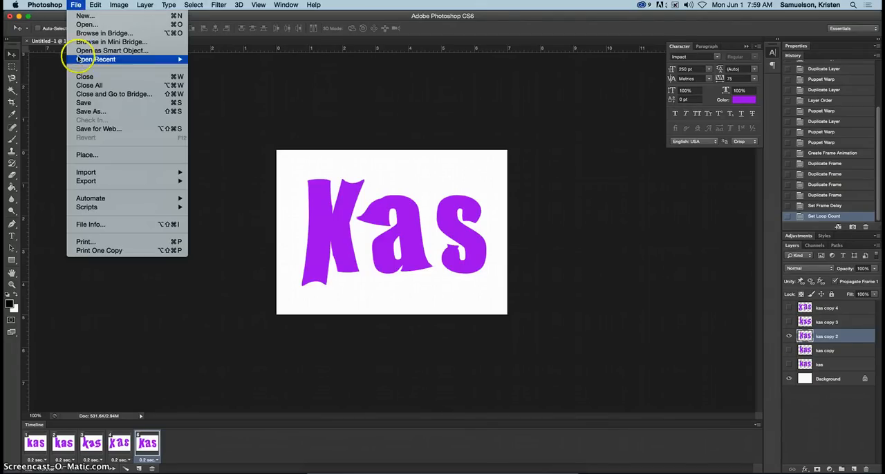
{"action": "left_click", "coordinate": [90, 111]}
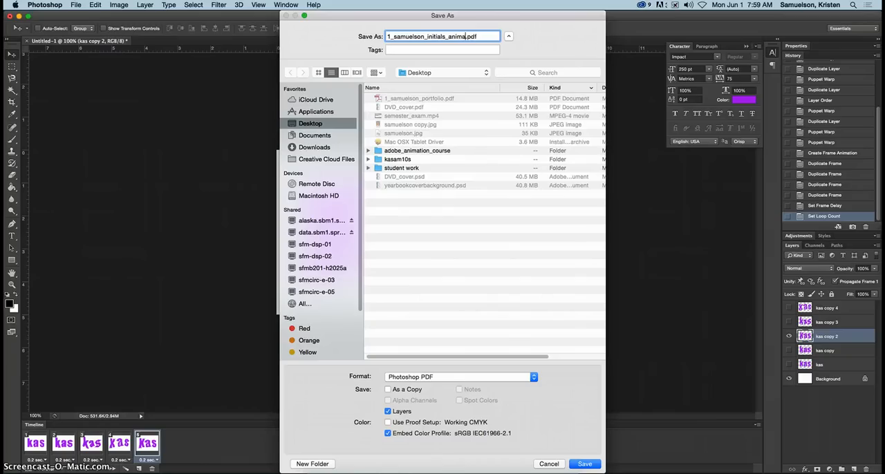
{"action": "key", "text": "Return"}
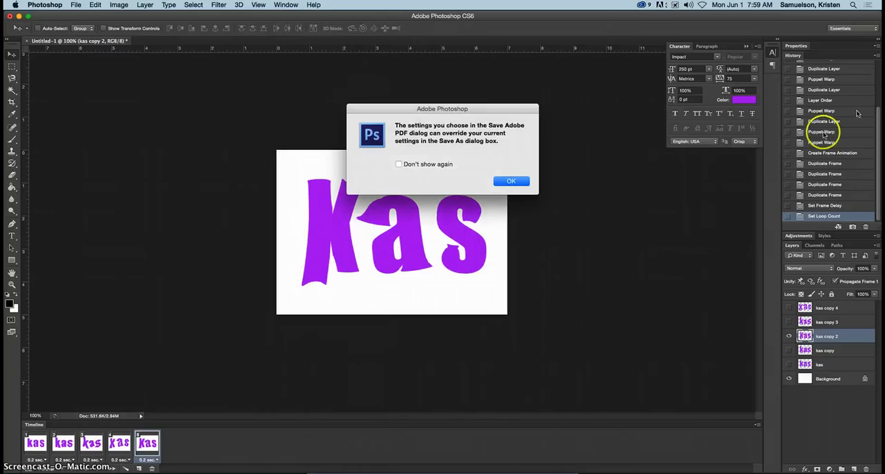
{"action": "left_click", "coordinate": [507, 182]}
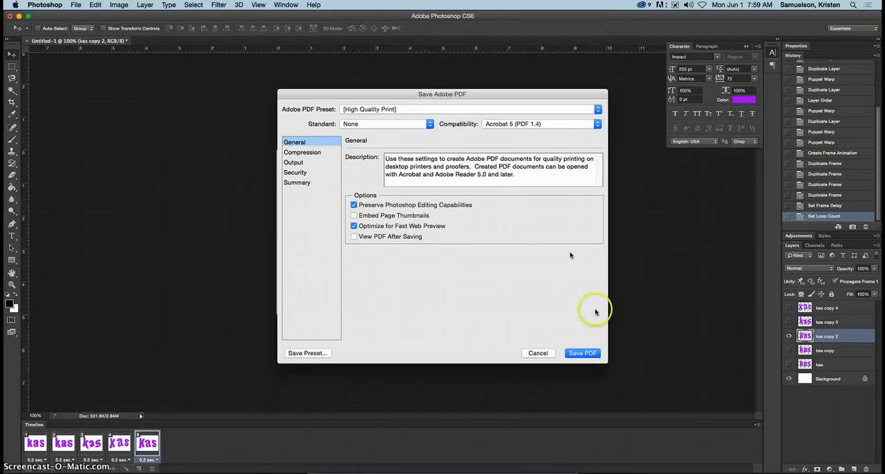
{"action": "left_click", "coordinate": [532, 353]}
Save the document to the Desktop in Photoshop format, with a file name made of "1", the surname and "initials_animation".
{"action": "left_click", "coordinate": [77, 4]}
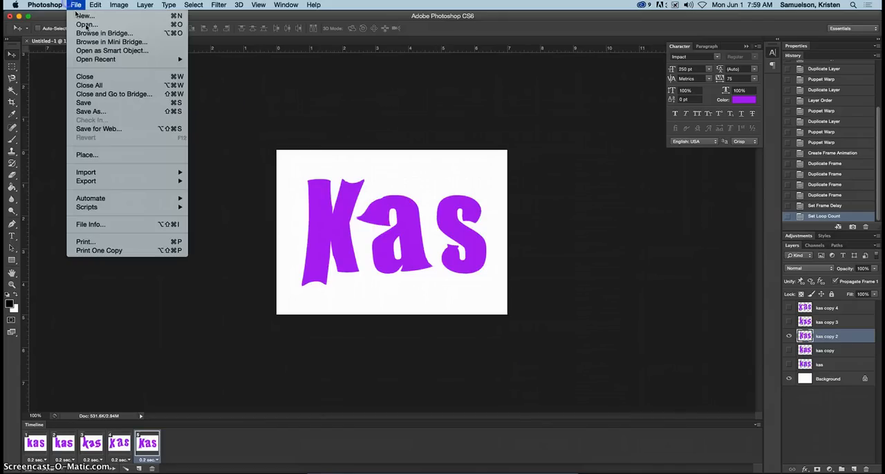
{"action": "left_click", "coordinate": [124, 112]}
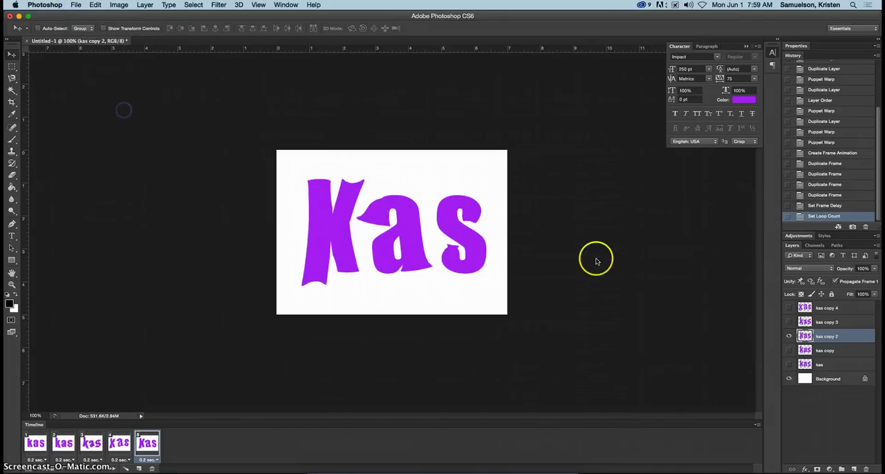
{"action": "left_click", "coordinate": [442, 377]}
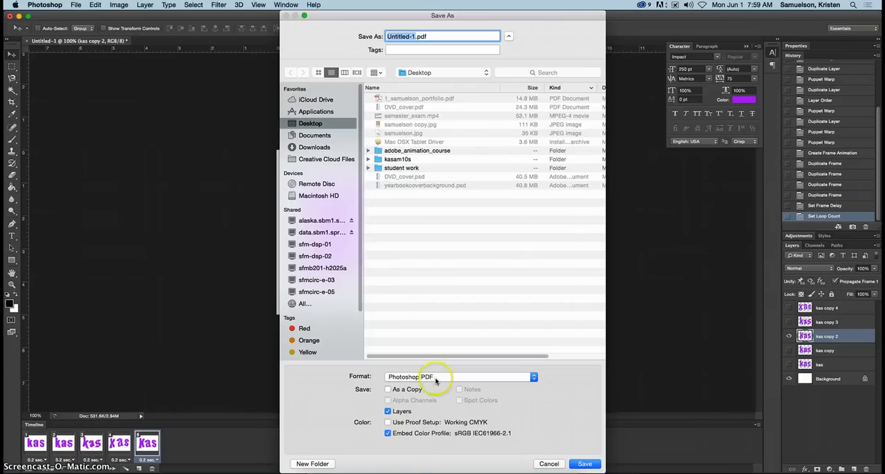
{"action": "left_click", "coordinate": [443, 377]}
{"action": "left_click", "coordinate": [442, 278]}
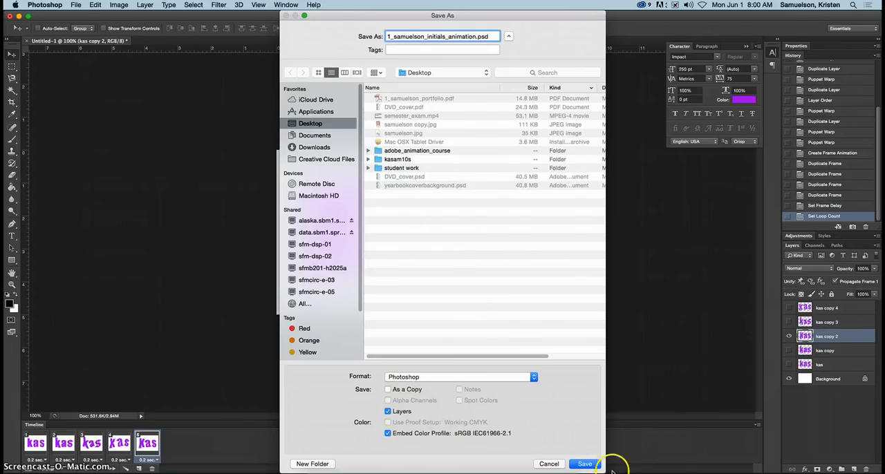
{"action": "left_click", "coordinate": [584, 464]}
{"action": "left_click", "coordinate": [547, 203]}
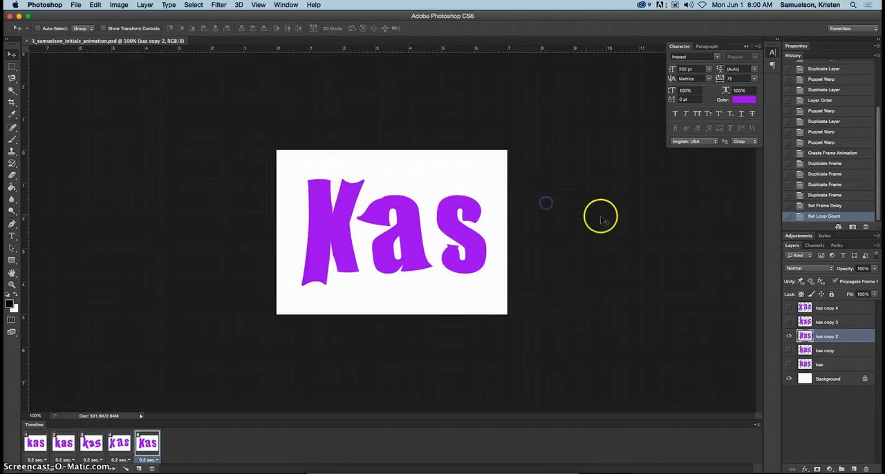
Export the animation for the web as a GIF and save it to the Desktop under the suggested file name.
{"action": "left_click", "coordinate": [76, 5]}
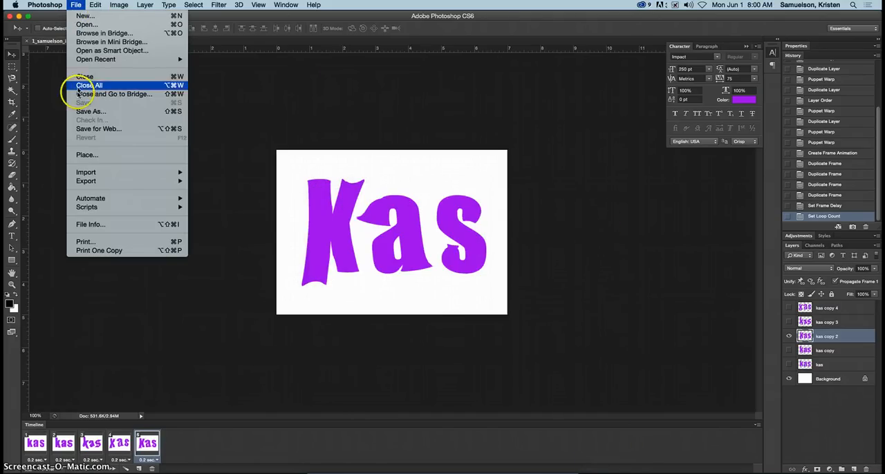
{"action": "left_click", "coordinate": [84, 132]}
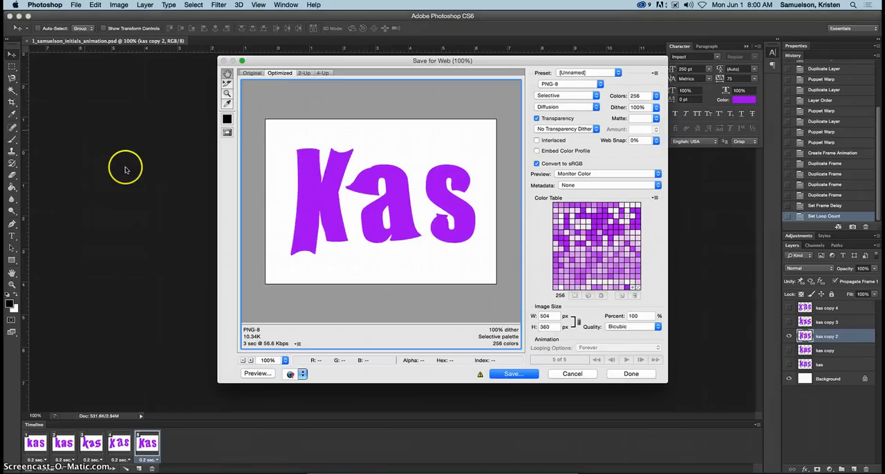
{"action": "left_click", "coordinate": [573, 84]}
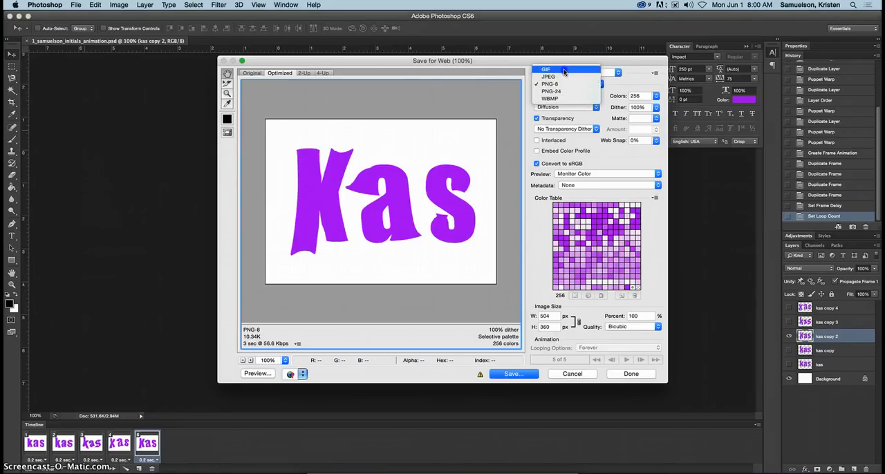
{"action": "left_click", "coordinate": [566, 70]}
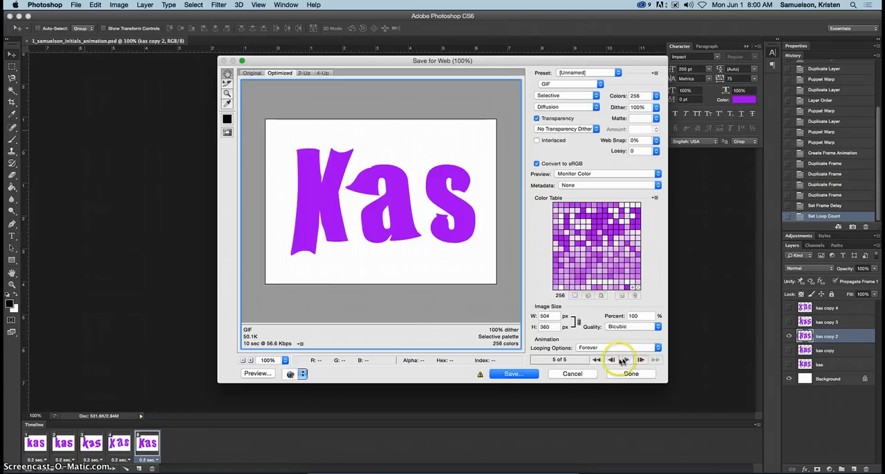
{"action": "left_click", "coordinate": [516, 374]}
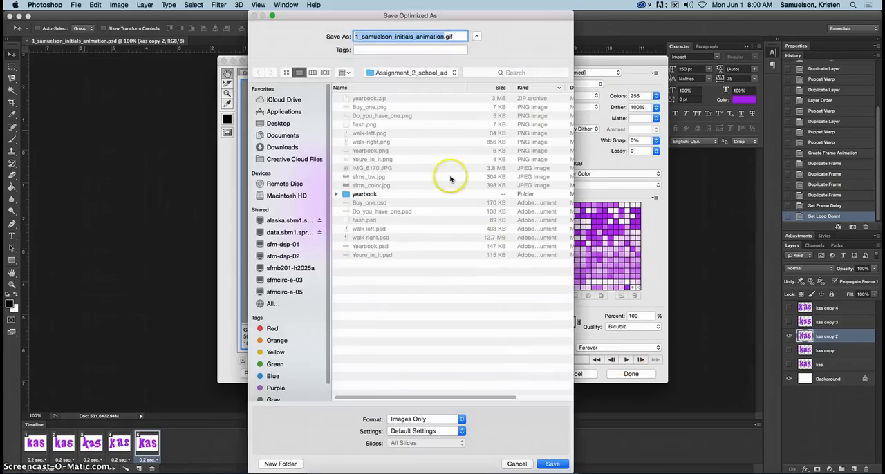
{"action": "left_click", "coordinate": [277, 123]}
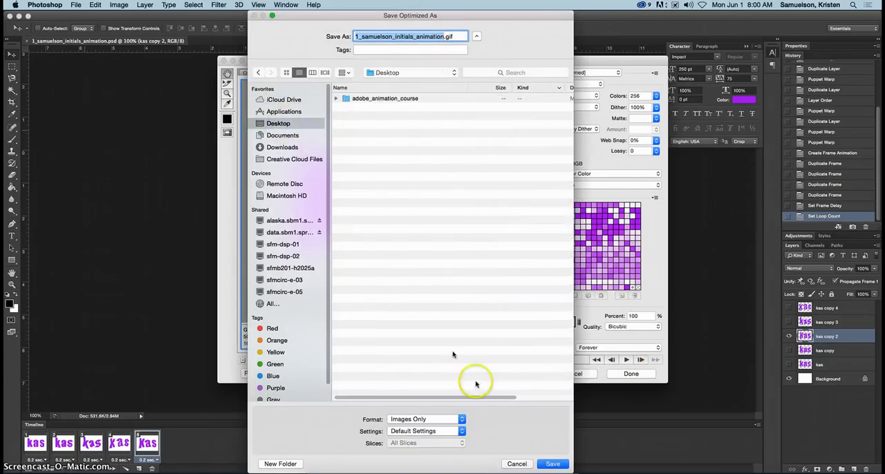
{"action": "left_click", "coordinate": [553, 465]}
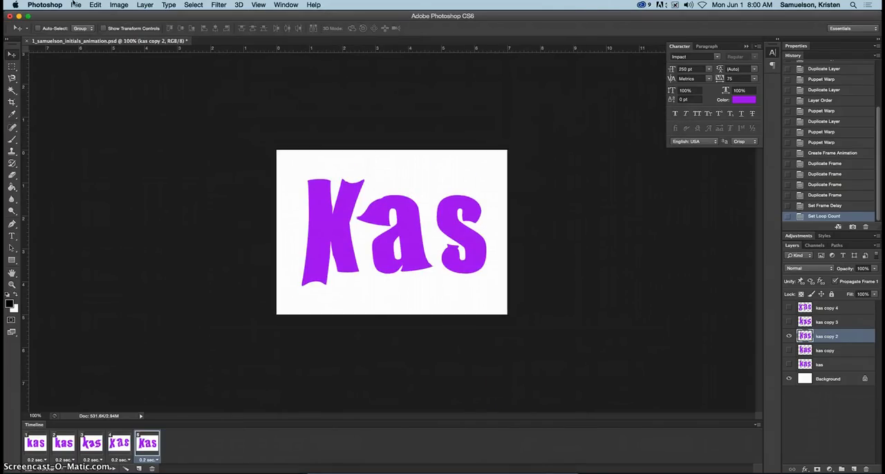
Minimize the Photoshop window and open the exported animation GIF from the desktop in Google Chrome.
{"action": "left_click", "coordinate": [19, 16]}
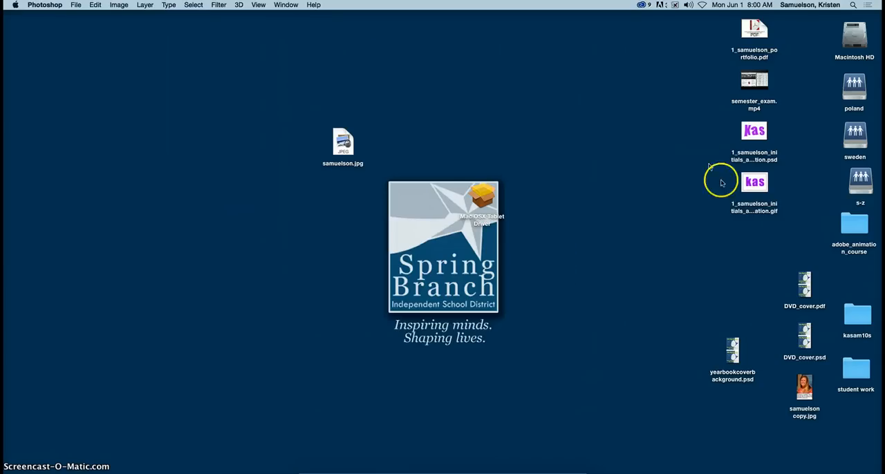
{"action": "left_click", "coordinate": [754, 182]}
{"action": "right_click", "coordinate": [757, 187]}
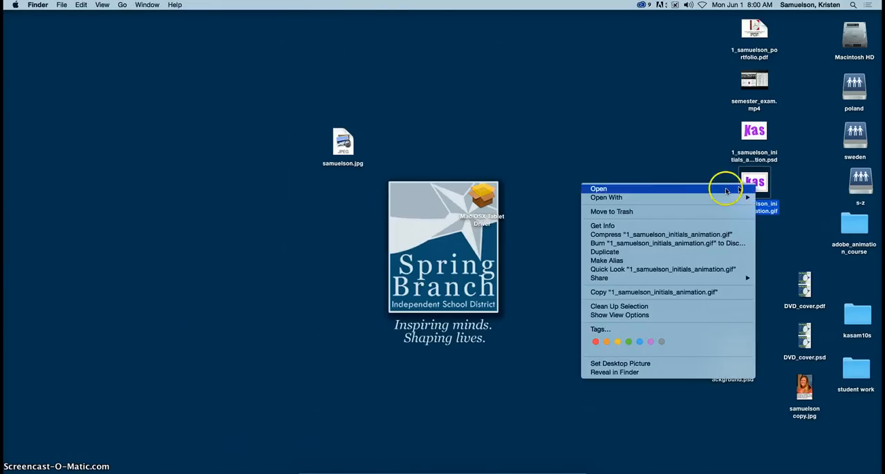
{"action": "mouse_move", "coordinate": [662, 198]}
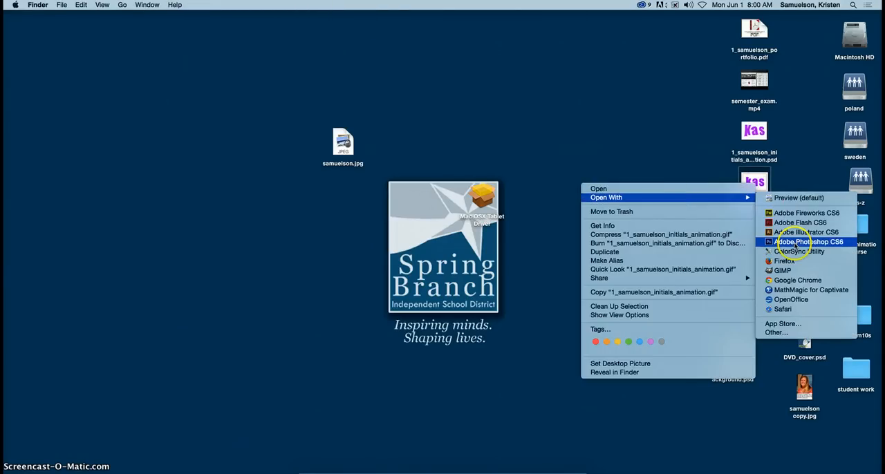
{"action": "left_click", "coordinate": [792, 281]}
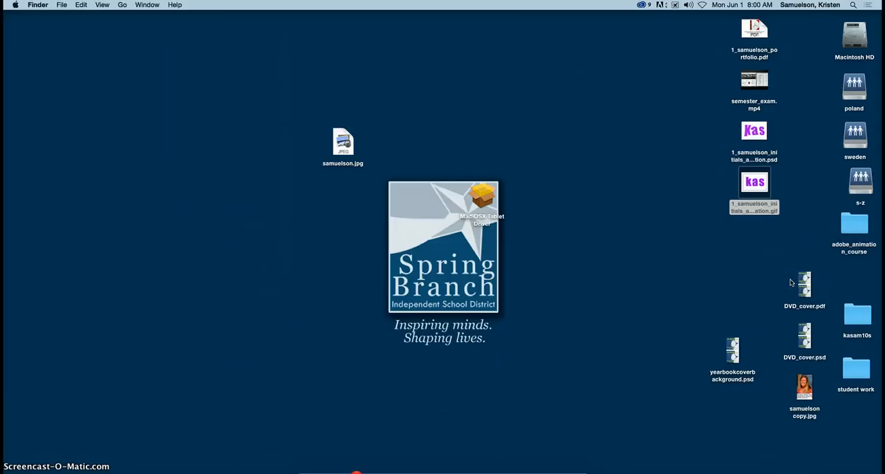